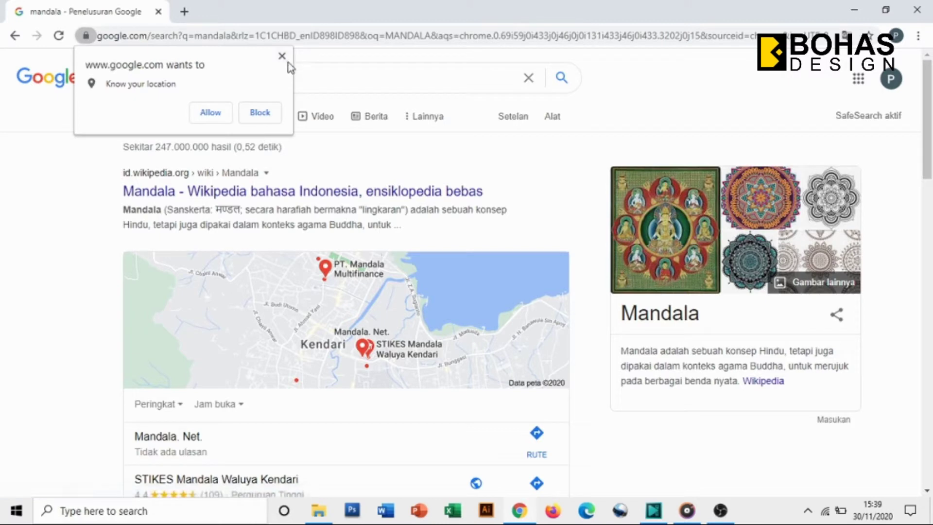
Open the image results for mandala and preview successive pictures, starting with the teal Mandala Art Class one
{"action": "left_click", "coordinate": [282, 56]}
{"action": "left_click", "coordinate": [269, 129]}
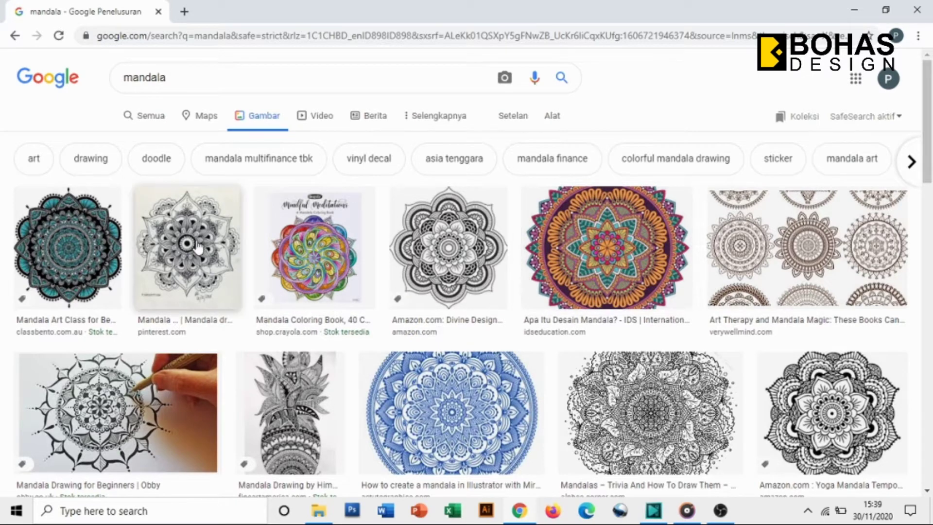
{"action": "left_click", "coordinate": [84, 241]}
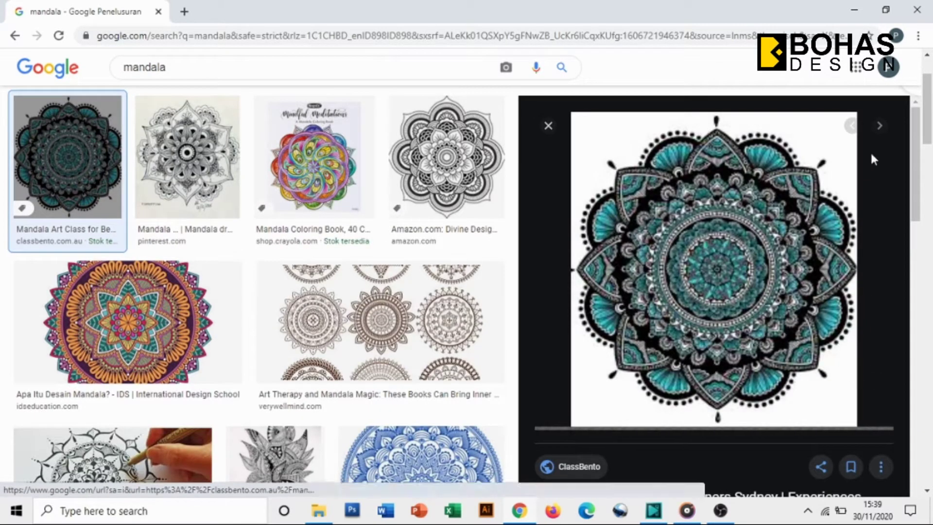
{"action": "left_click", "coordinate": [881, 128]}
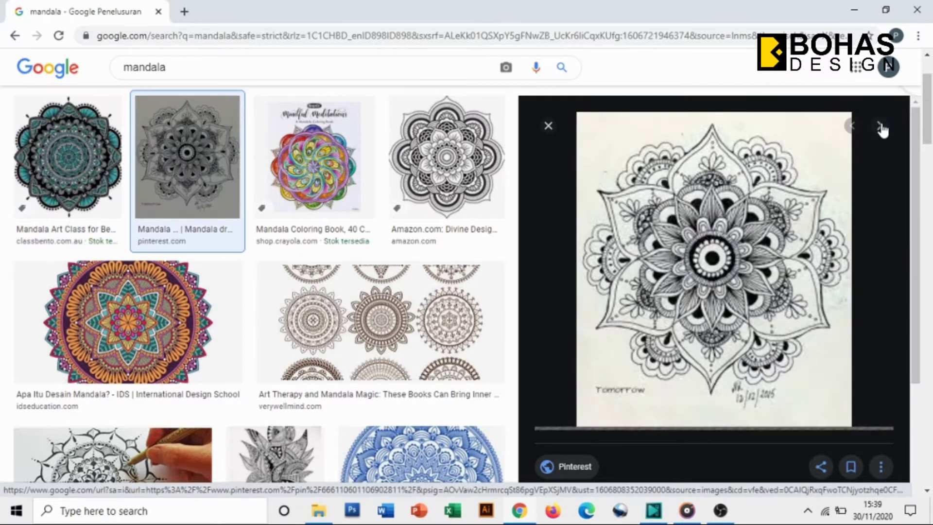
{"action": "left_click", "coordinate": [880, 128]}
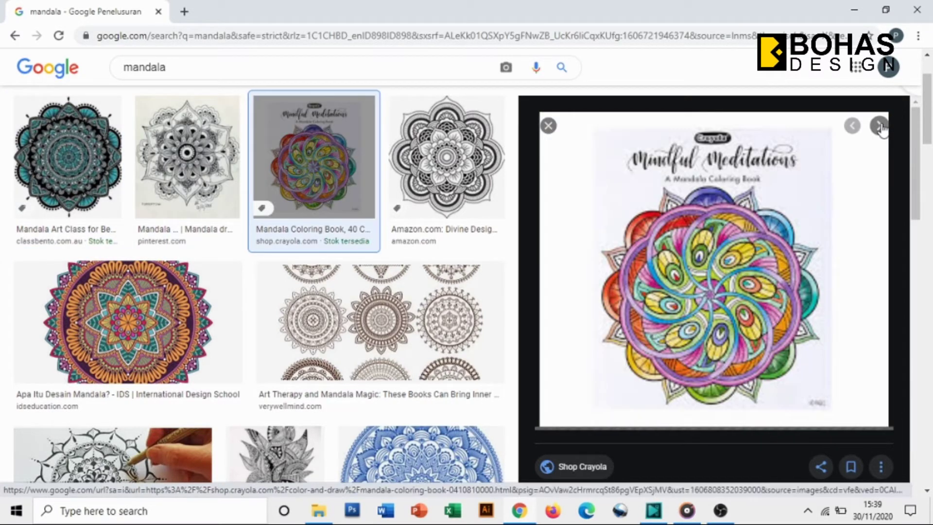
{"action": "left_click", "coordinate": [881, 127]}
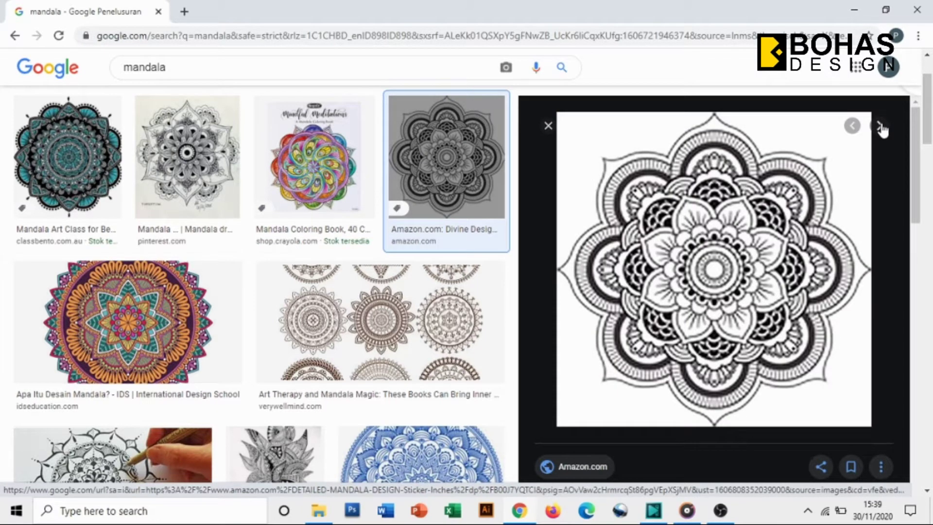
{"action": "left_click", "coordinate": [880, 127]}
{"action": "left_click", "coordinate": [881, 127]}
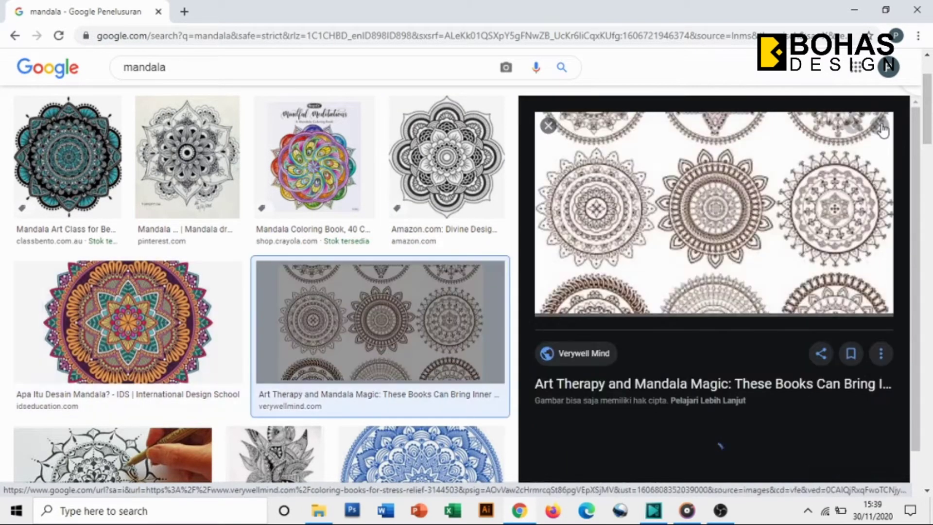
{"action": "left_click", "coordinate": [880, 127]}
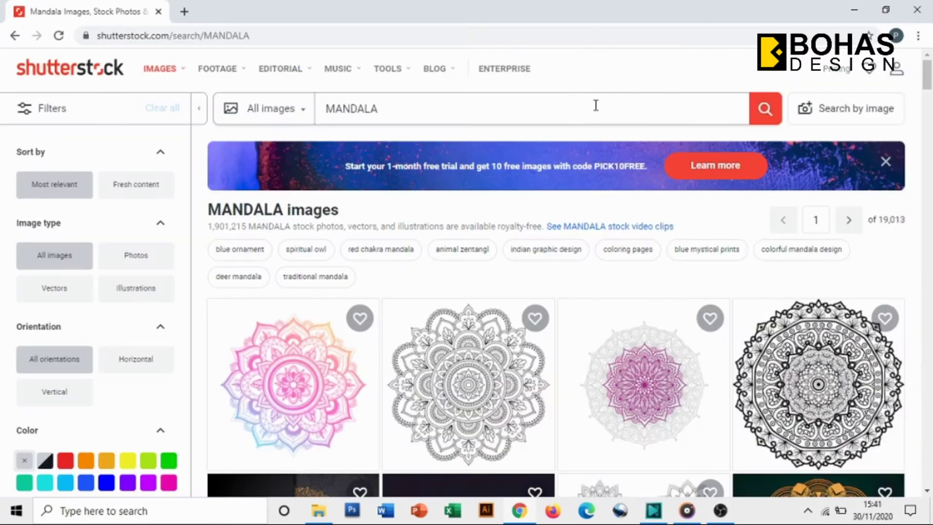
Look through the first rows of Shutterstock's MANDALA images for design references
{"action": "scroll", "coordinate": [596, 105], "scroll_direction": "down", "scroll_amount": 5}
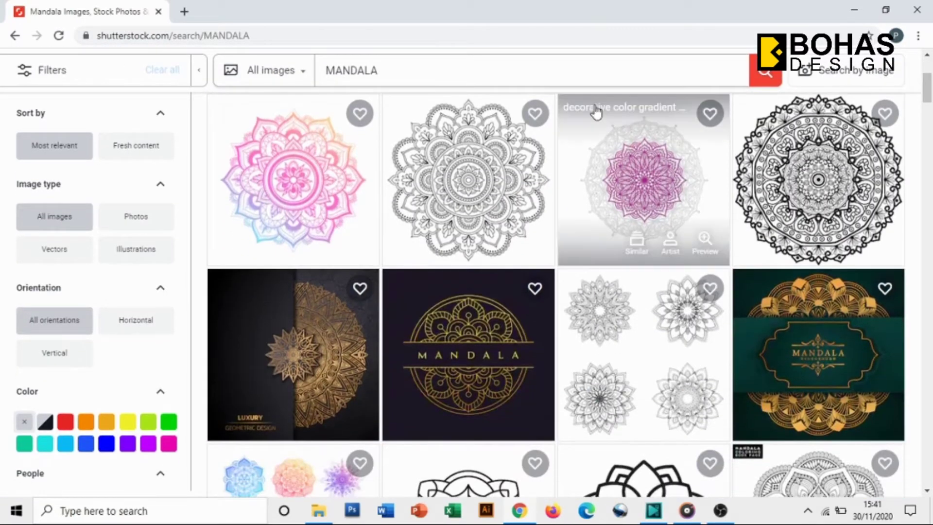
{"action": "scroll", "coordinate": [596, 112], "scroll_direction": "down", "scroll_amount": 4}
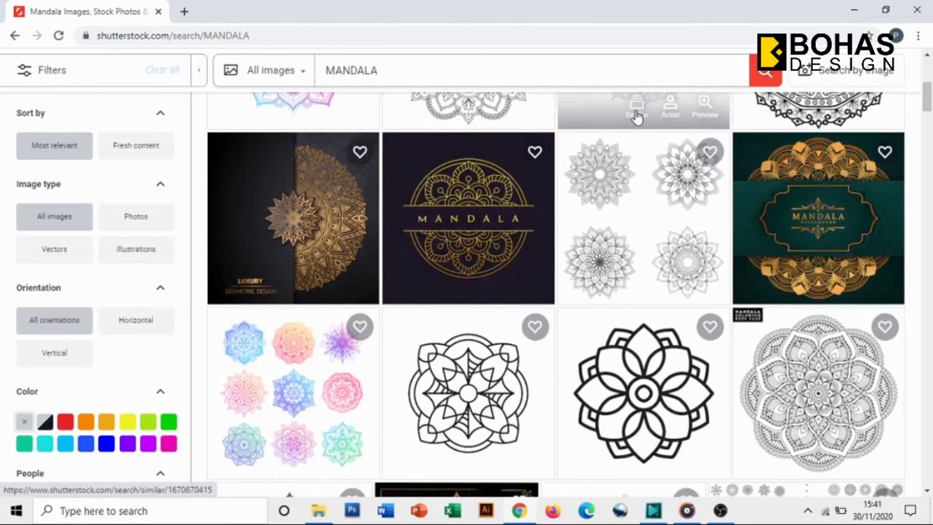
{"action": "scroll", "coordinate": [637, 118], "scroll_direction": "down", "scroll_amount": 3}
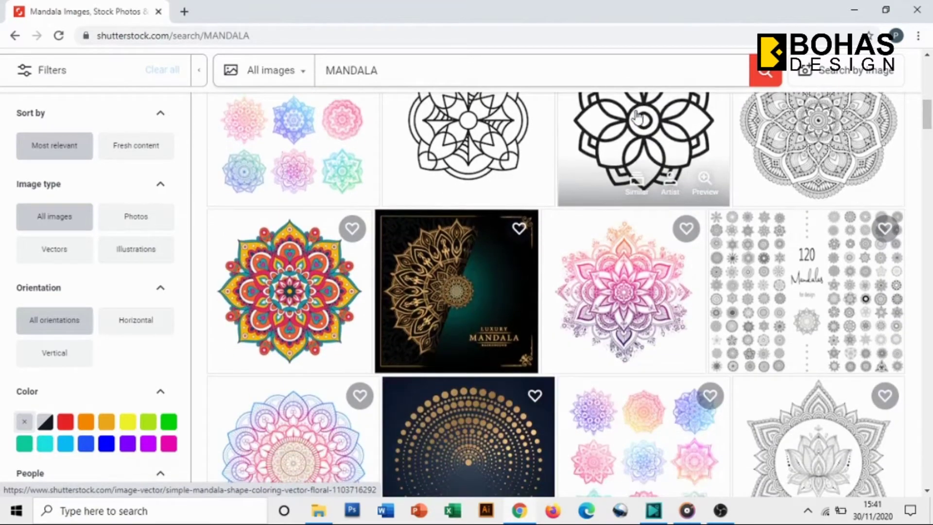
{"action": "scroll", "coordinate": [638, 118], "scroll_direction": "down", "scroll_amount": 3}
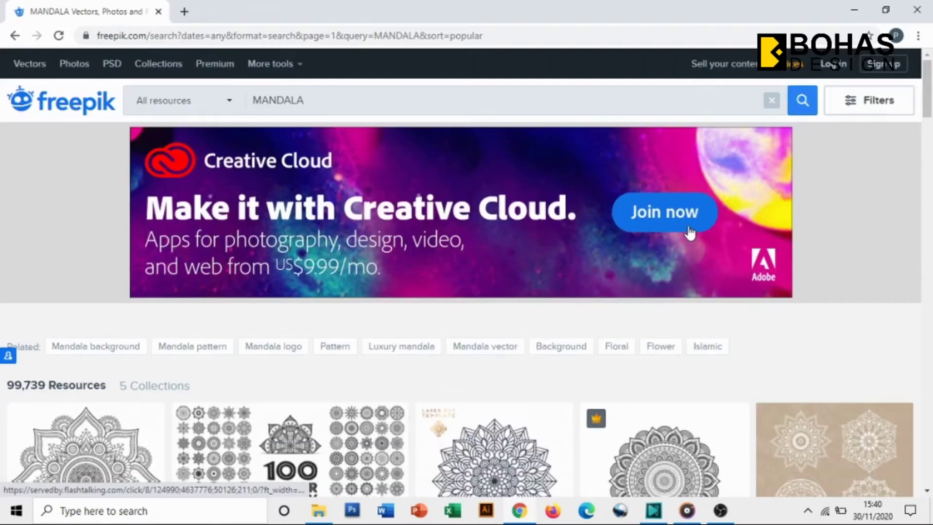
Examine the Freepik results for MANDALA, comparing line-art, coloured and gold mandala designs
{"action": "scroll", "coordinate": [690, 233], "scroll_direction": "down", "scroll_amount": 5}
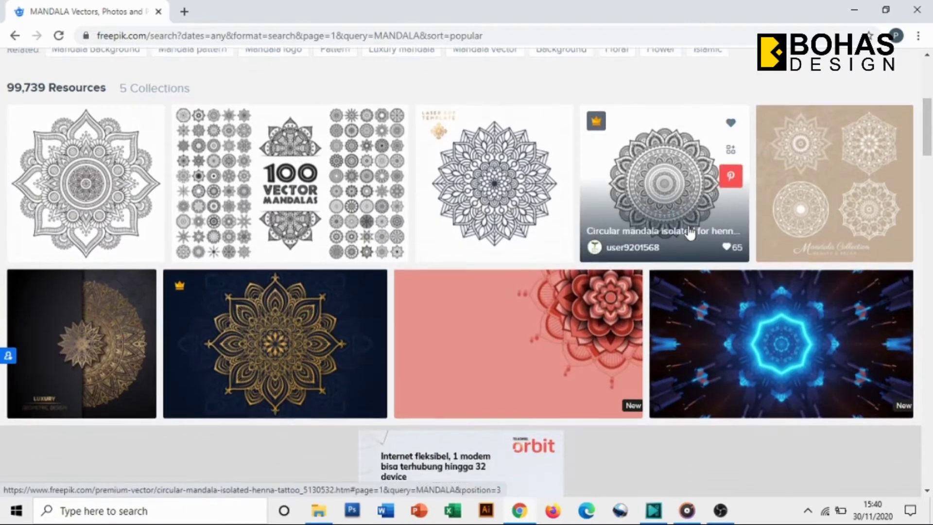
{"action": "scroll", "coordinate": [690, 234], "scroll_direction": "down", "scroll_amount": 8}
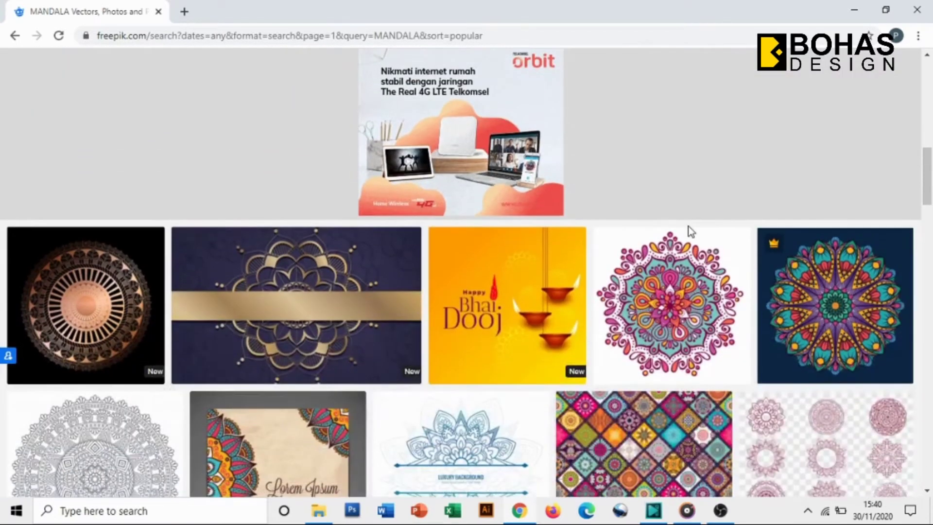
{"action": "scroll", "coordinate": [690, 232], "scroll_direction": "down", "scroll_amount": 3}
{"action": "scroll", "coordinate": [690, 233], "scroll_direction": "down", "scroll_amount": 3}
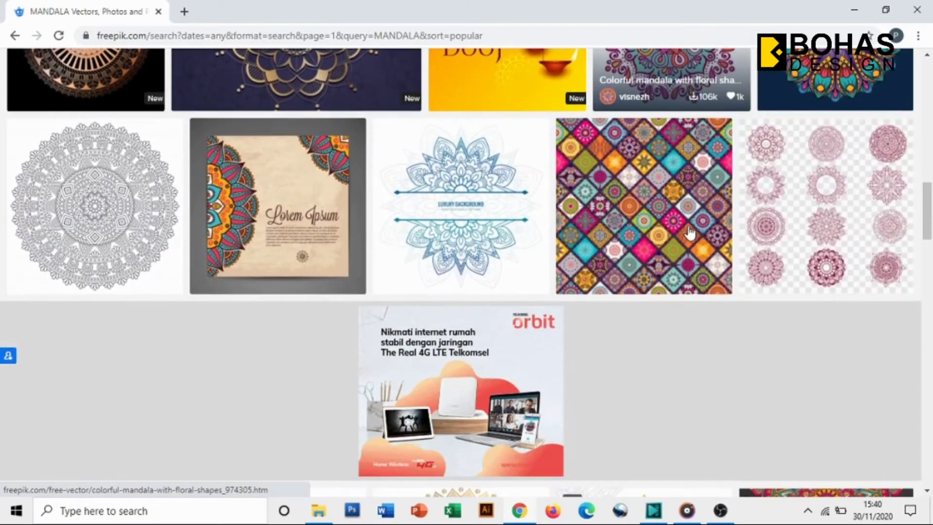
{"action": "scroll", "coordinate": [690, 233], "scroll_direction": "down", "scroll_amount": 8}
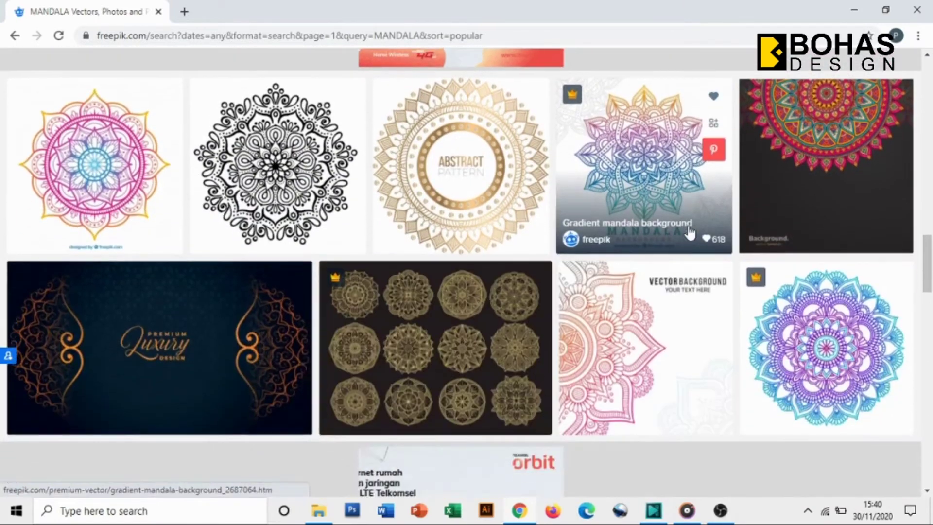
{"action": "scroll", "coordinate": [690, 234], "scroll_direction": "down", "scroll_amount": 3}
{"action": "scroll", "coordinate": [690, 234], "scroll_direction": "down", "scroll_amount": 13}
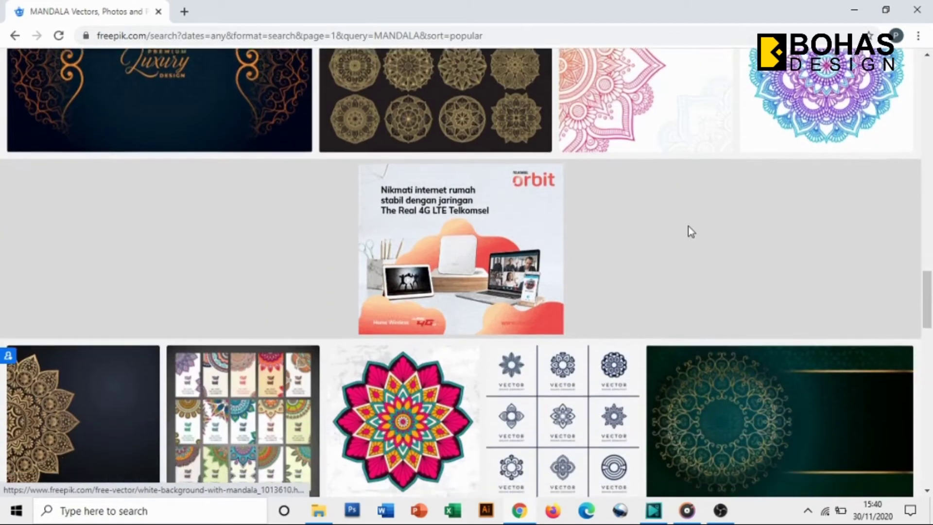
{"action": "scroll", "coordinate": [690, 233], "scroll_direction": "down", "scroll_amount": 4}
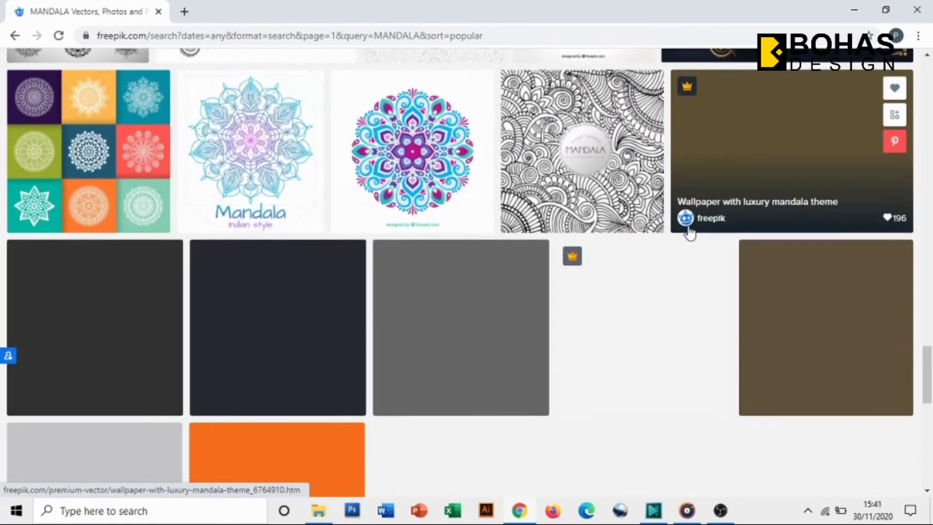
{"action": "scroll", "coordinate": [690, 233], "scroll_direction": "up", "scroll_amount": 4}
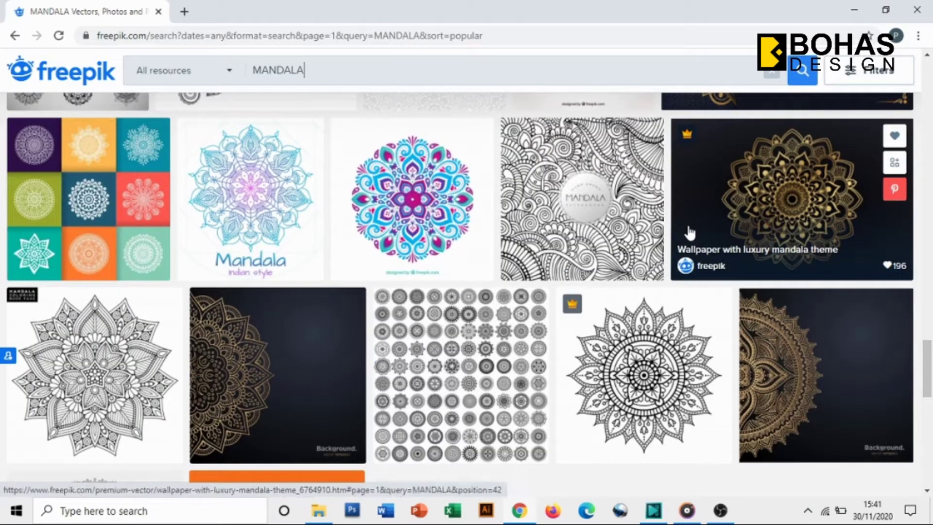
{"action": "scroll", "coordinate": [690, 234], "scroll_direction": "up", "scroll_amount": 3}
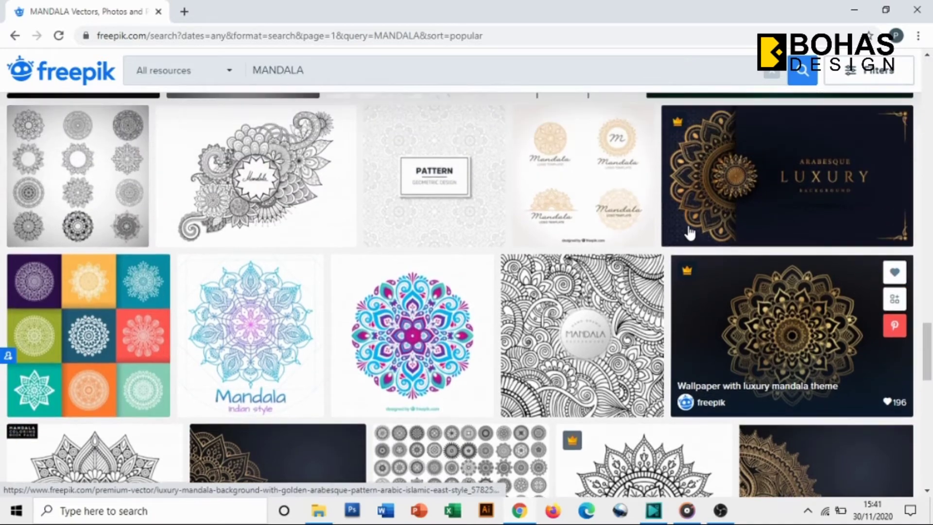
{"action": "scroll", "coordinate": [690, 233], "scroll_direction": "down", "scroll_amount": 4}
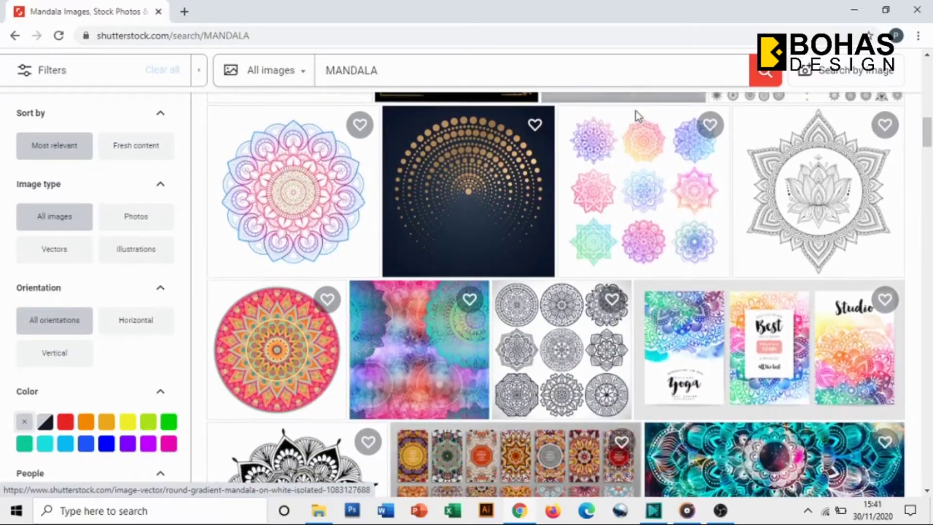
Examine more mandala patterns further down the Shutterstock results
{"action": "scroll", "coordinate": [638, 117], "scroll_direction": "down", "scroll_amount": 5}
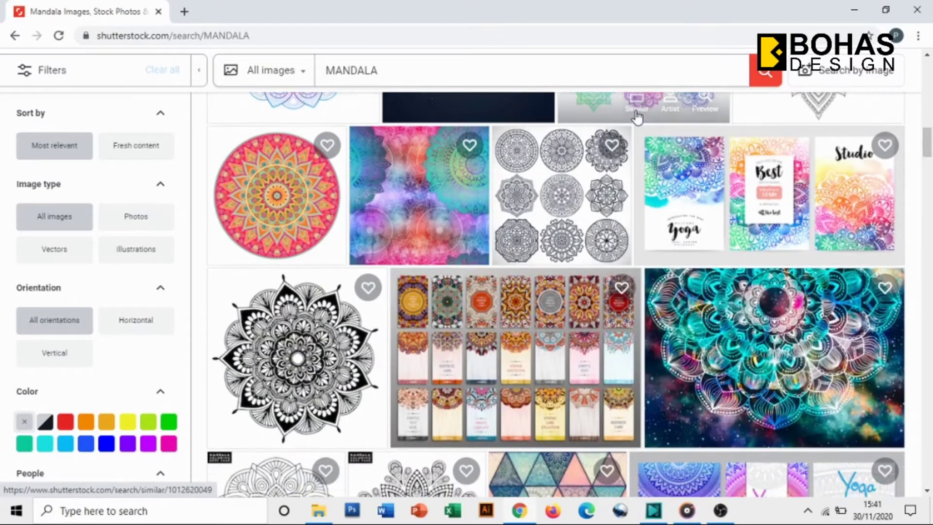
{"action": "scroll", "coordinate": [638, 117], "scroll_direction": "down", "scroll_amount": 6}
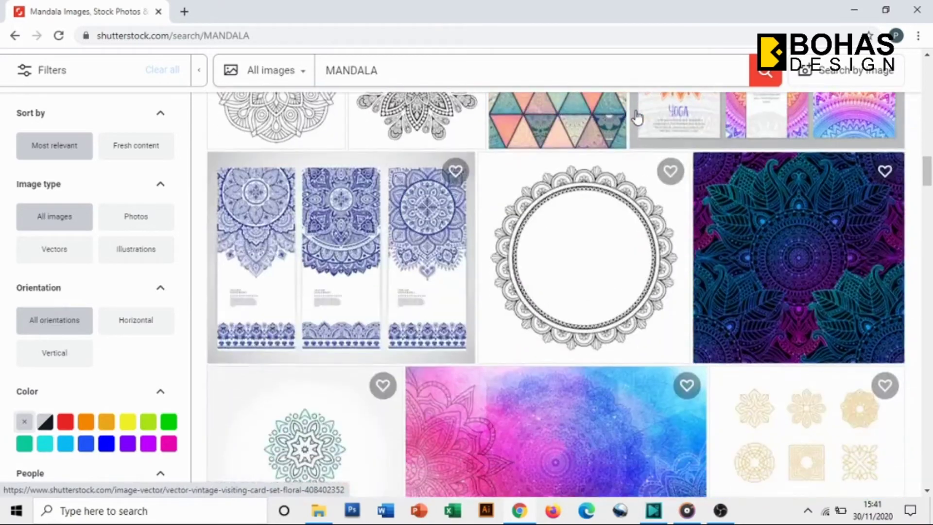
{"action": "scroll", "coordinate": [638, 116], "scroll_direction": "down", "scroll_amount": 6}
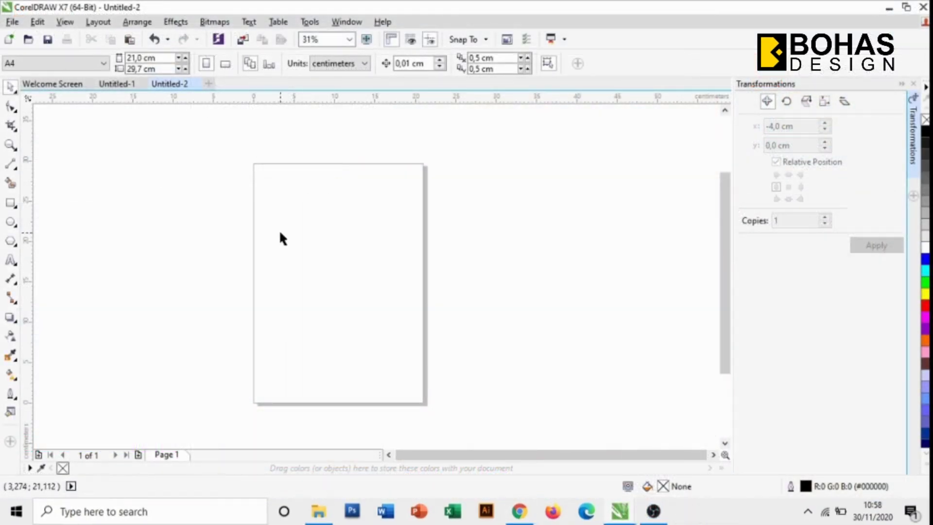
Draw a tall rectangle about 3.2 cm wide and 9.8 cm high on the blank A4 page
{"action": "left_click", "coordinate": [10, 203]}
{"action": "left_click_drag", "start_coordinate": [342, 182], "coordinate": [394, 341]}
{"action": "left_click", "coordinate": [10, 87]}
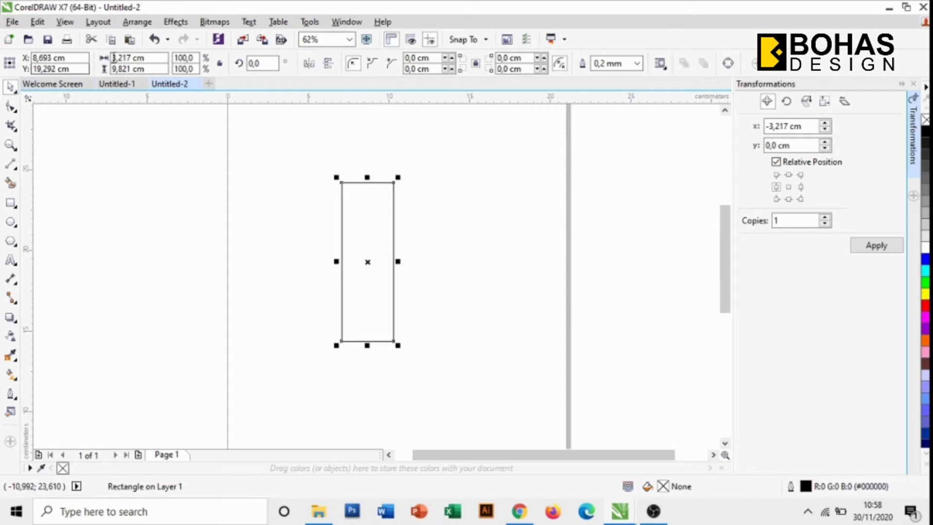
Set the rectangle's size to 4 cm wide and 9.67 cm high
{"action": "double_click", "coordinate": [129, 58]}
{"action": "type", "text": "4"}
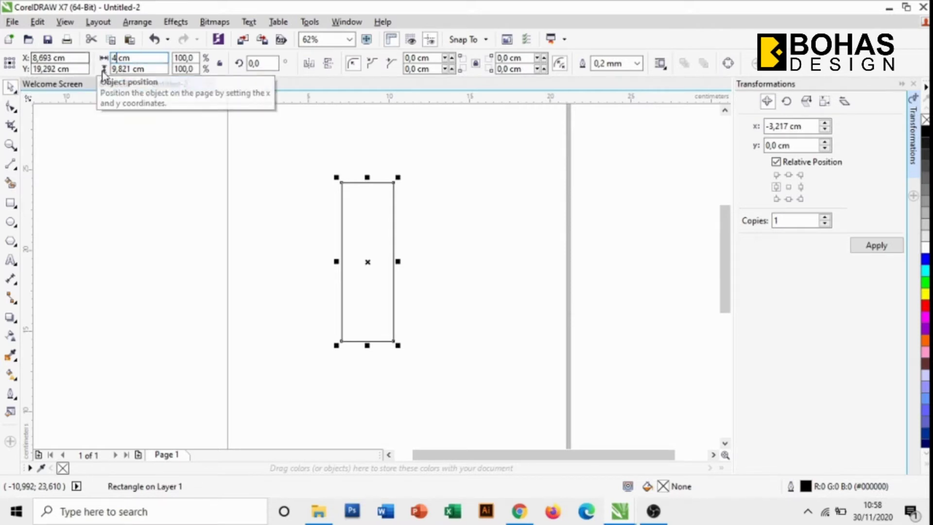
{"action": "double_click", "coordinate": [129, 68]}
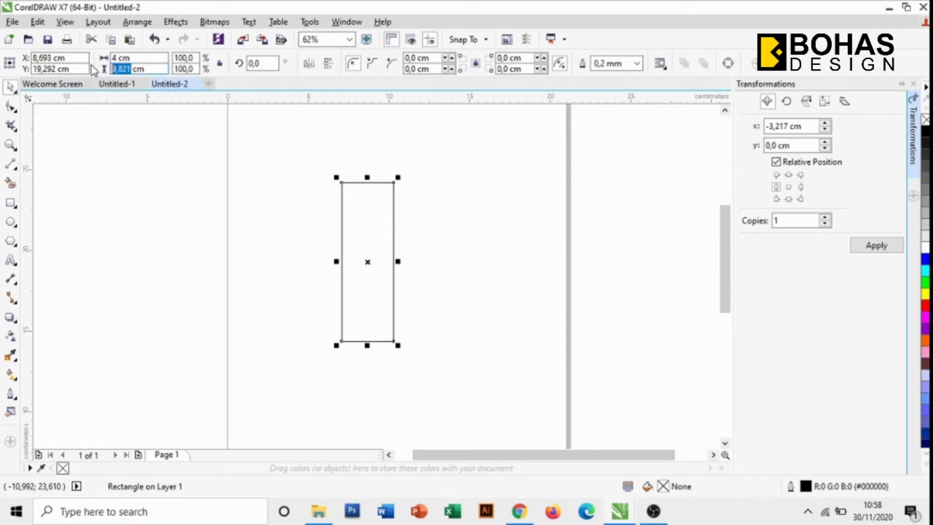
{"action": "type", "text": "9"}
{"action": "key", "text": "Return"}
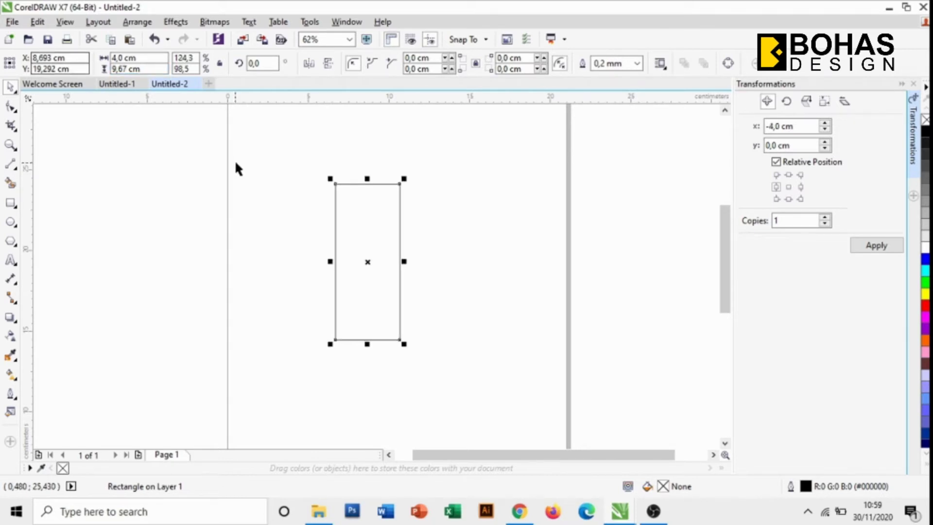
Convert the rectangle to curves
{"action": "scroll", "coordinate": [381, 214], "scroll_direction": "up", "scroll_amount": 2}
{"action": "right_click", "coordinate": [382, 218]}
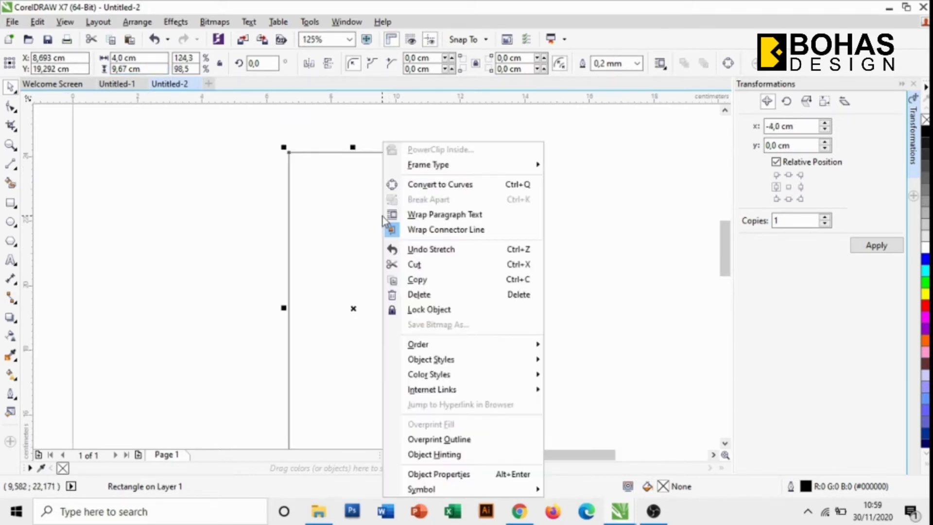
{"action": "left_click", "coordinate": [421, 184]}
{"action": "scroll", "coordinate": [418, 189], "scroll_direction": "down", "scroll_amount": 2}
Delete the rectangle's lower-right corner node to form a right triangle pointing downward
{"action": "key", "text": "F10"}
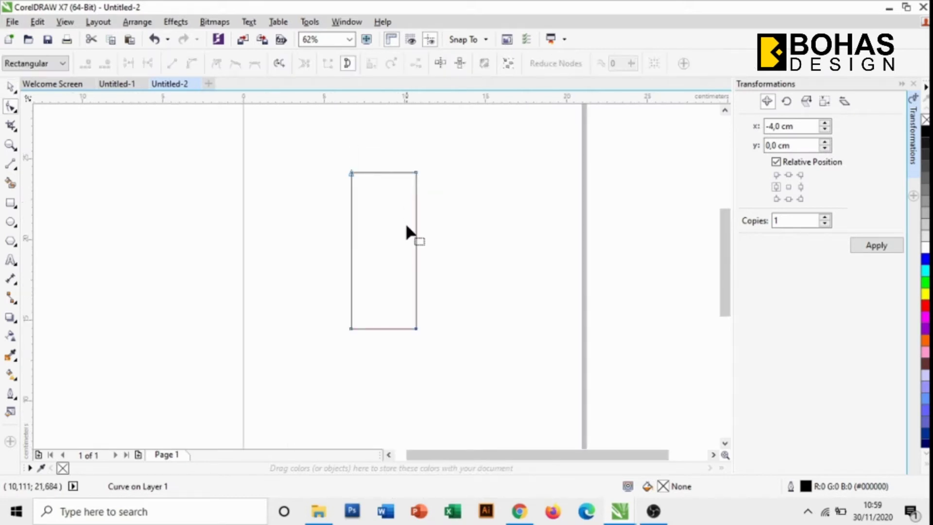
{"action": "scroll", "coordinate": [412, 351], "scroll_direction": "up", "scroll_amount": 2}
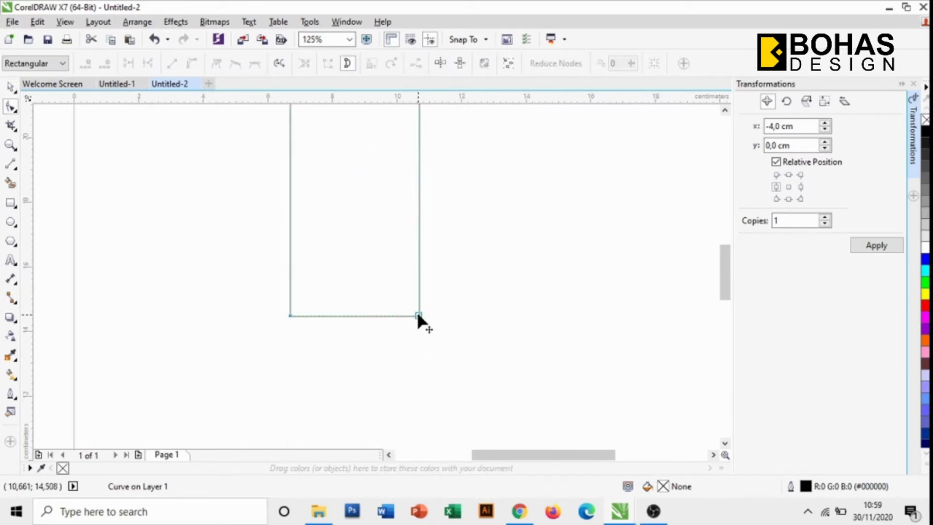
{"action": "scroll", "coordinate": [420, 315], "scroll_direction": "up", "scroll_amount": 2}
{"action": "left_click", "coordinate": [419, 317]}
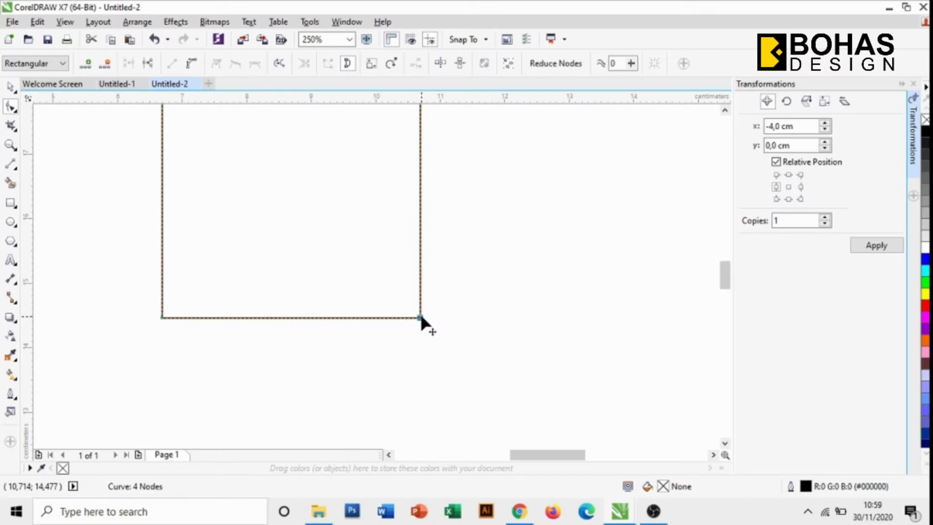
{"action": "key", "text": "Delete"}
{"action": "scroll", "coordinate": [417, 335], "scroll_direction": "down", "scroll_amount": 2}
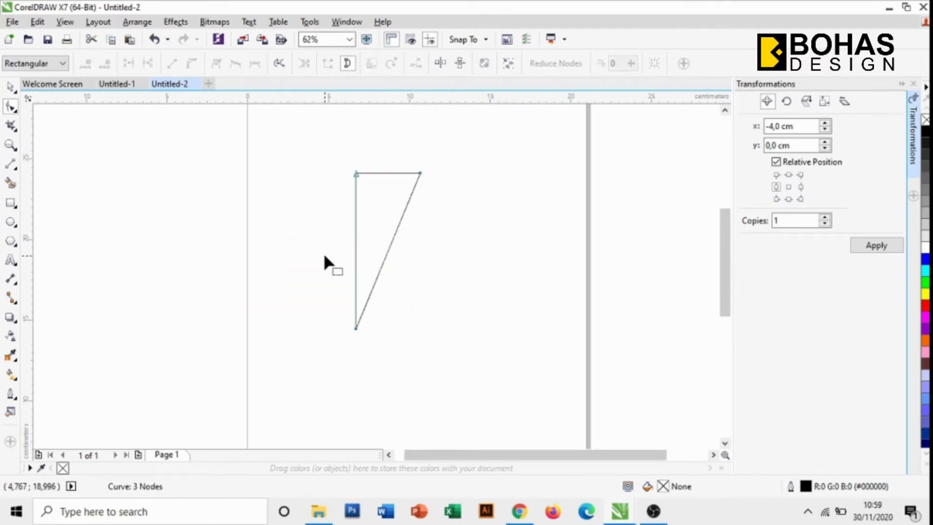
{"action": "left_click", "coordinate": [10, 86]}
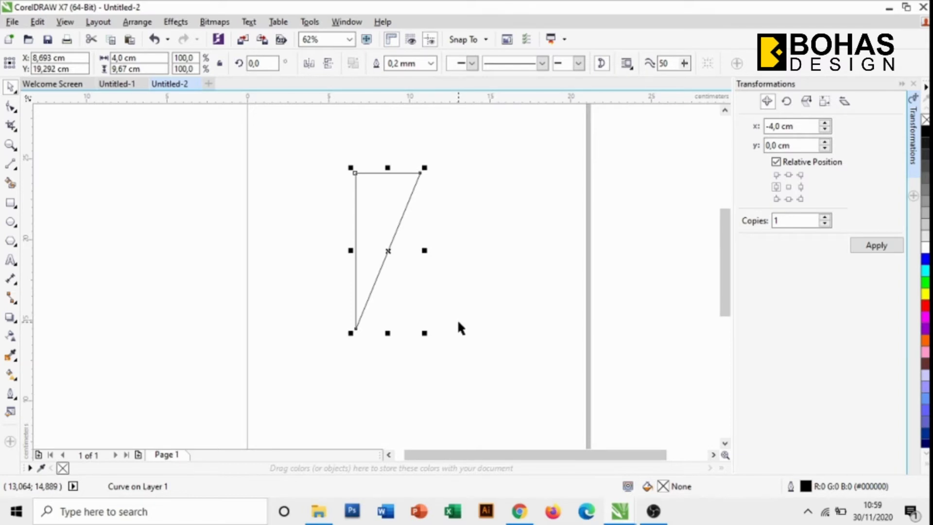
Place one copy of the triangle directly below the original, offset 0 cm horizontally and -9.67 cm vertically
{"action": "left_click", "coordinate": [788, 199]}
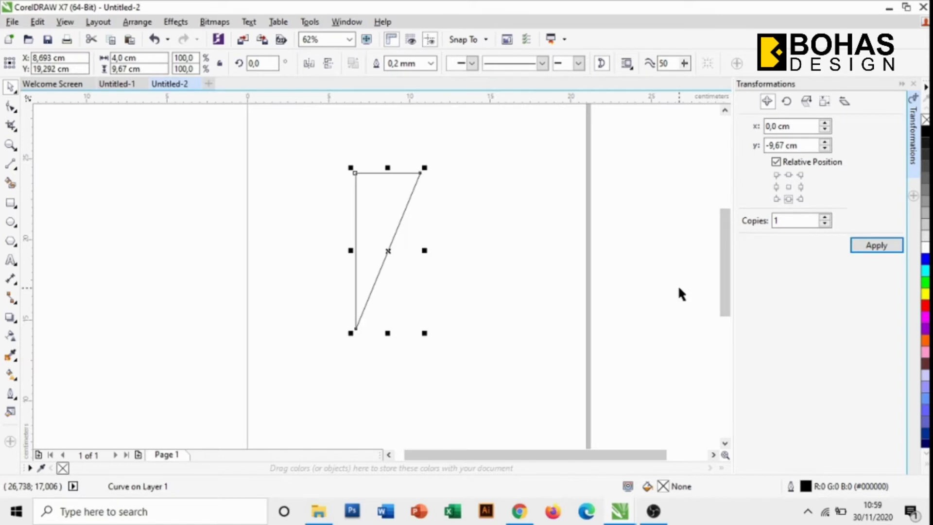
{"action": "left_click", "coordinate": [894, 246]}
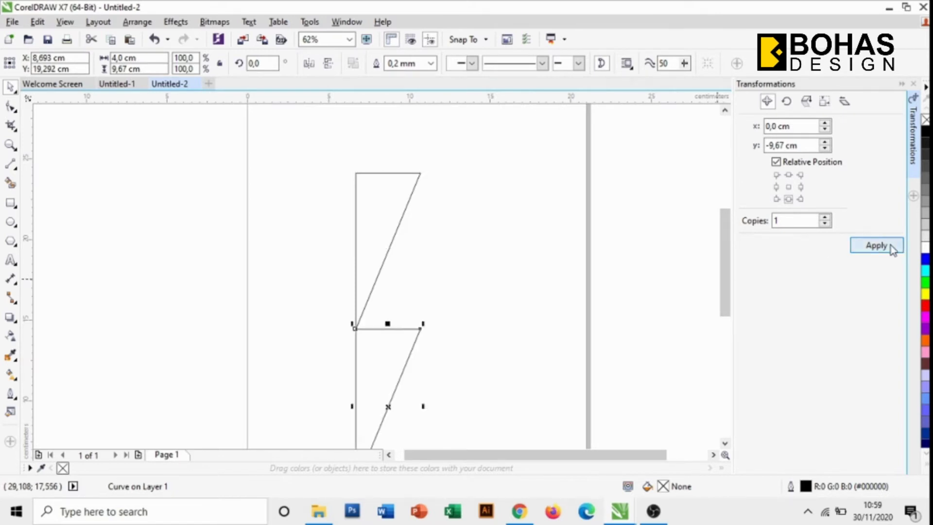
Place one copy of the lower triangle 4 cm to its left, offset 0 cm vertically, and delete the triangle it was copied from
{"action": "scroll", "coordinate": [473, 285], "scroll_direction": "down", "scroll_amount": 2}
{"action": "scroll", "coordinate": [433, 356], "scroll_direction": "up", "scroll_amount": 2}
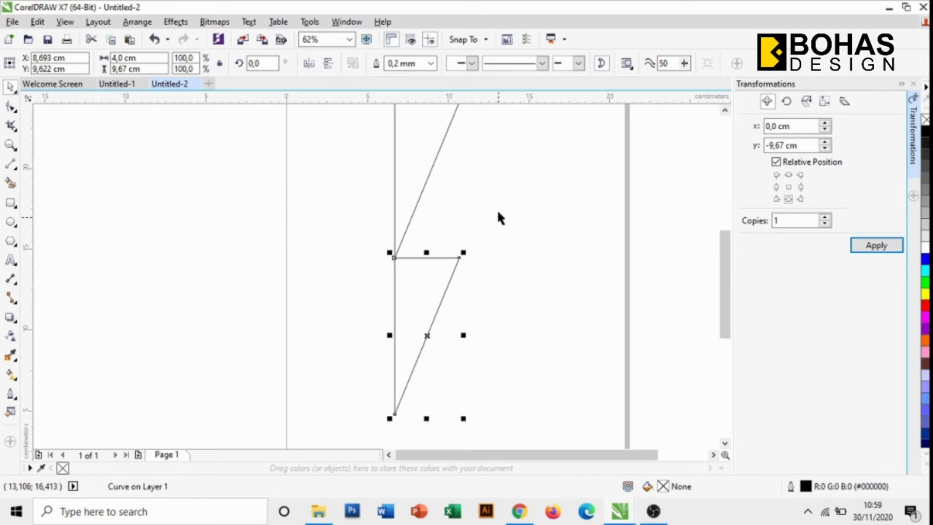
{"action": "left_click", "coordinate": [776, 187]}
{"action": "left_click", "coordinate": [877, 245]}
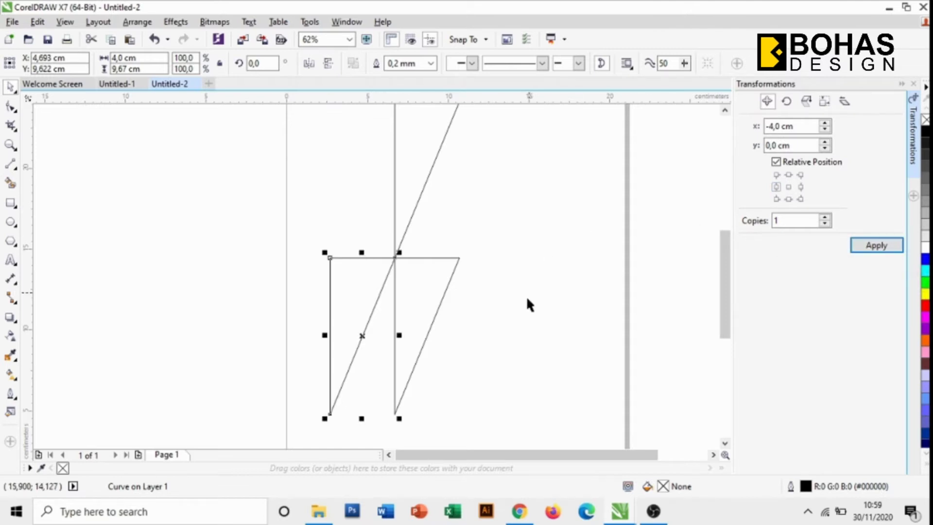
{"action": "left_click", "coordinate": [442, 279]}
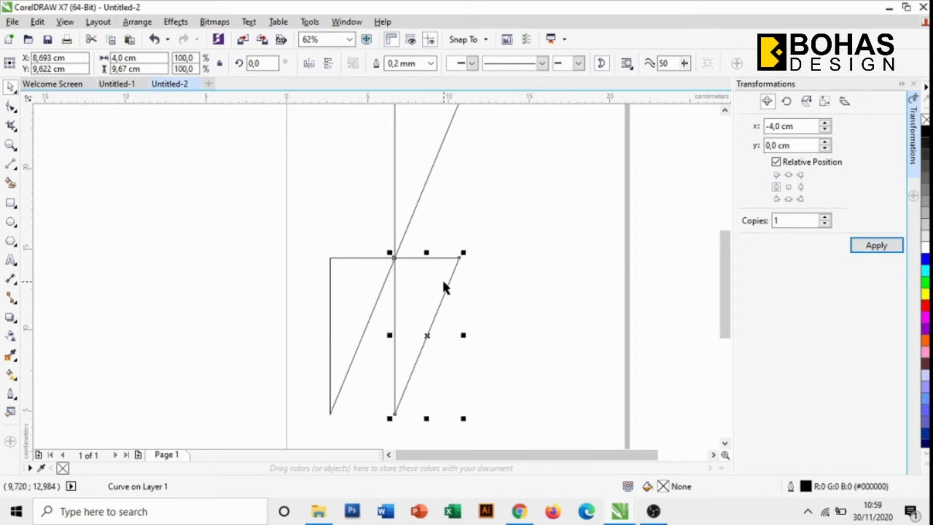
{"action": "key", "text": "Delete"}
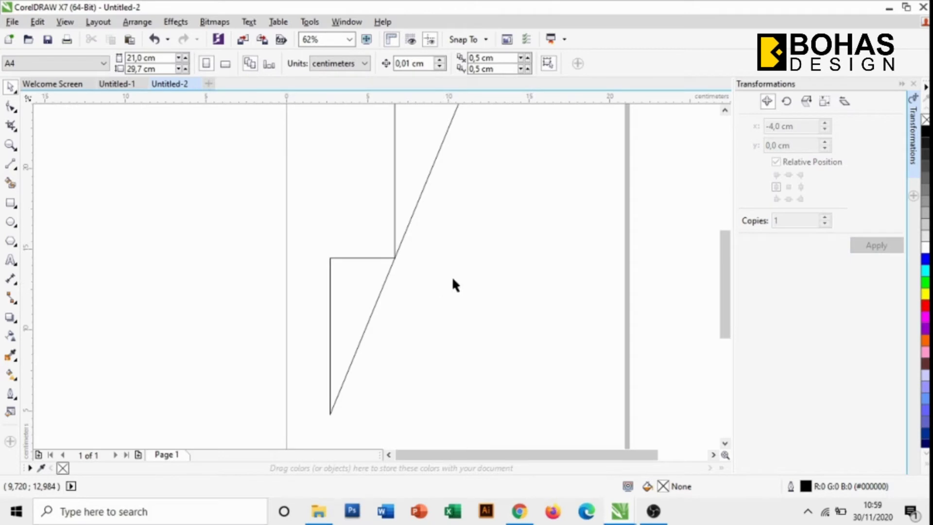
Mirror the lower triangle both horizontally and vertically so its tip meets the upper triangle's tip
{"action": "left_click", "coordinate": [339, 293]}
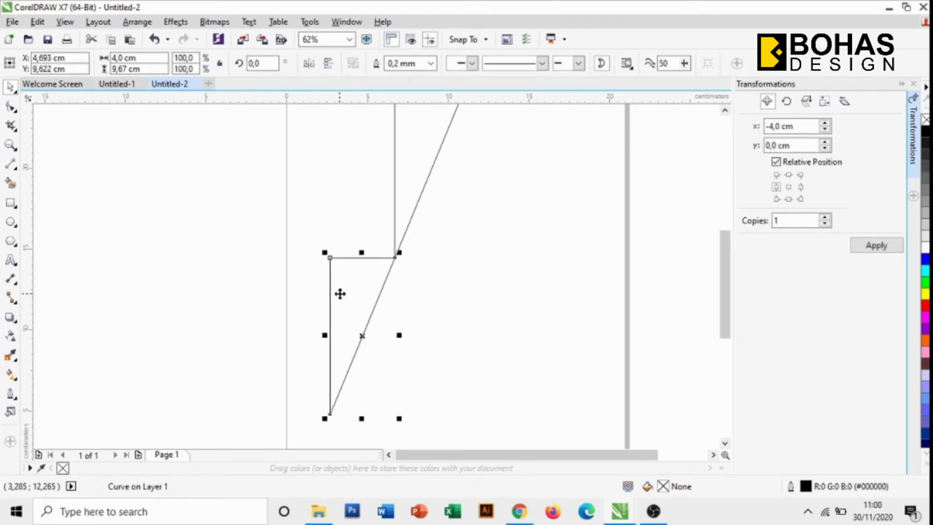
{"action": "left_click", "coordinate": [311, 64]}
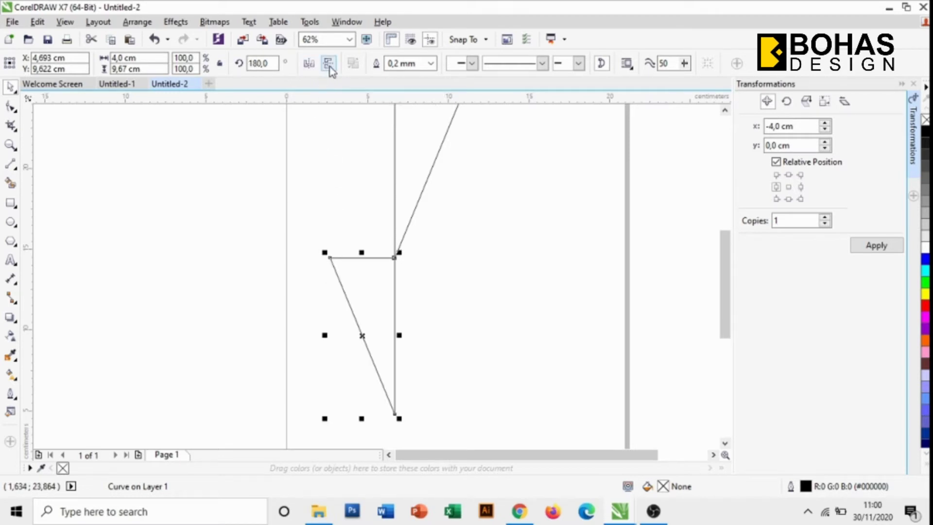
{"action": "left_click", "coordinate": [329, 66]}
{"action": "left_click", "coordinate": [459, 284]}
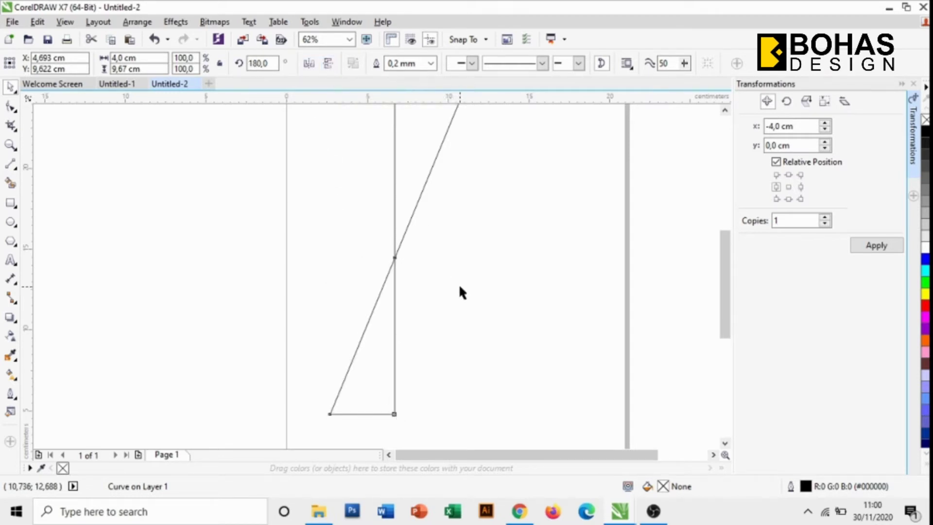
Group the upper and lower triangles together
{"action": "scroll", "coordinate": [364, 317], "scroll_direction": "down", "scroll_amount": 1}
{"action": "scroll", "coordinate": [365, 316], "scroll_direction": "up", "scroll_amount": 1}
{"action": "scroll", "coordinate": [363, 312], "scroll_direction": "down", "scroll_amount": 1}
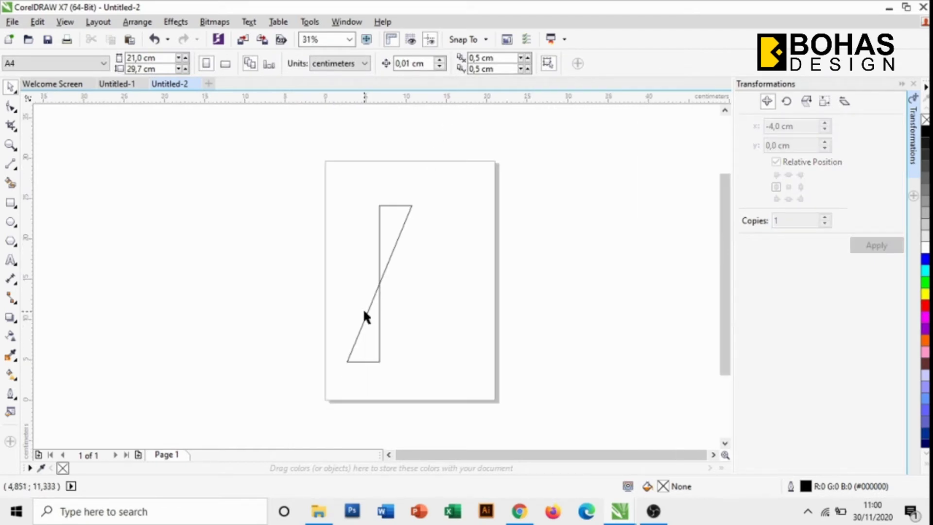
{"action": "key", "text": "ctrl+a"}
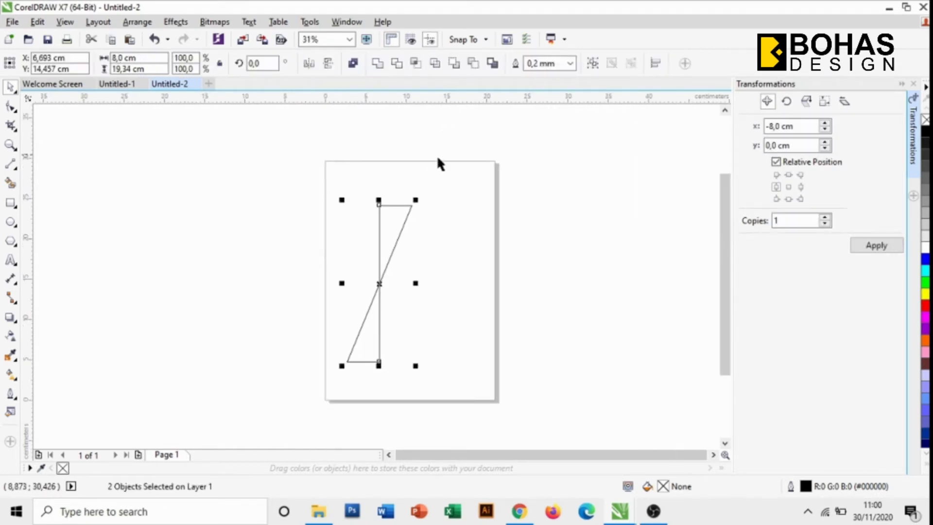
{"action": "left_click", "coordinate": [598, 68]}
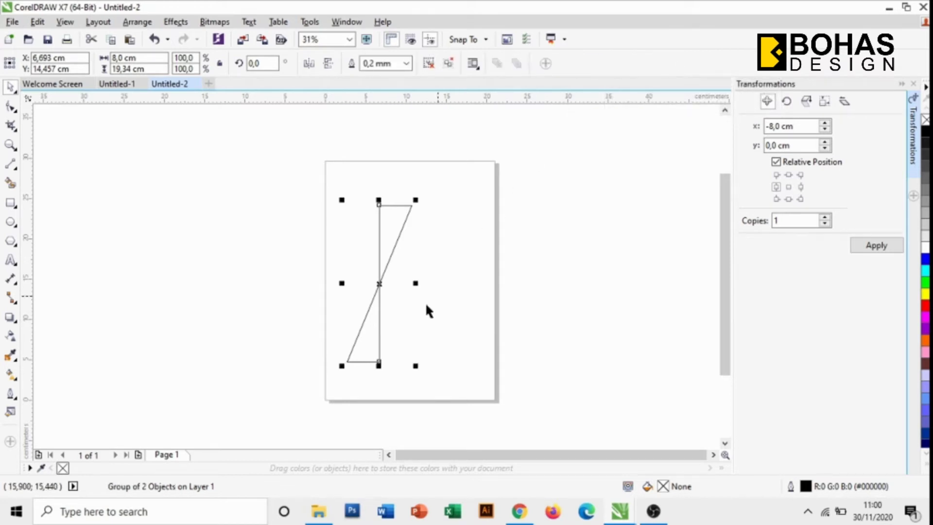
Center the grouped triangles on the page
{"action": "scroll", "coordinate": [335, 285], "scroll_direction": "up", "scroll_amount": 1}
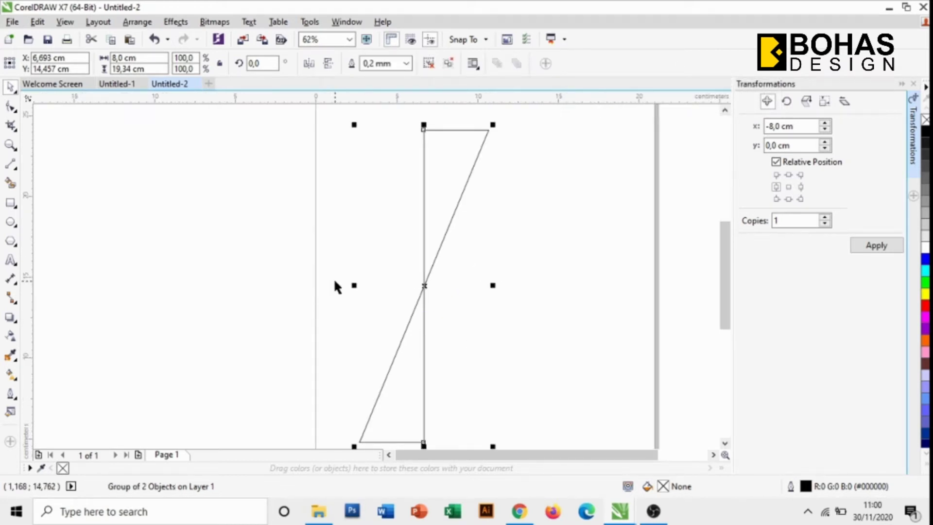
{"action": "scroll", "coordinate": [335, 286], "scroll_direction": "down", "scroll_amount": 1}
{"action": "key", "text": "p"}
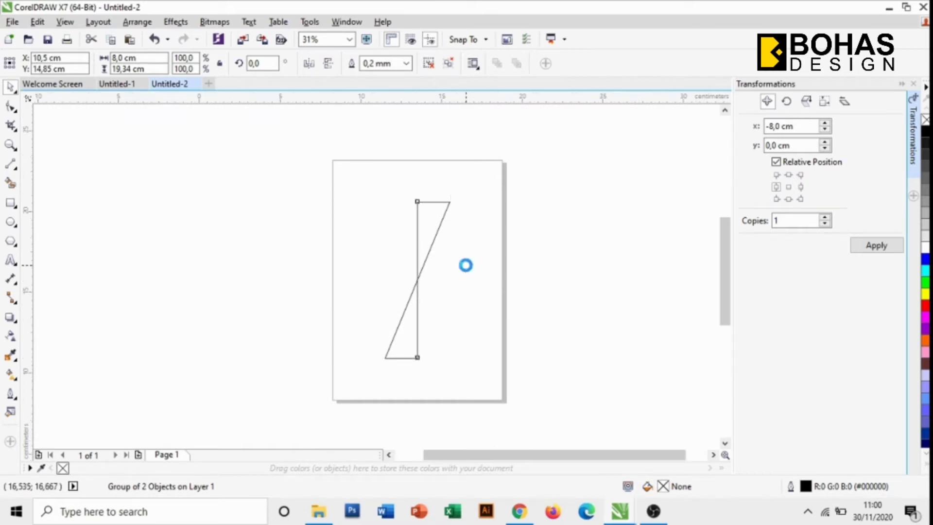
{"action": "scroll", "coordinate": [469, 269], "scroll_direction": "up", "scroll_amount": 1}
{"action": "scroll", "coordinate": [491, 302], "scroll_direction": "down", "scroll_amount": 1}
{"action": "left_click", "coordinate": [491, 305]}
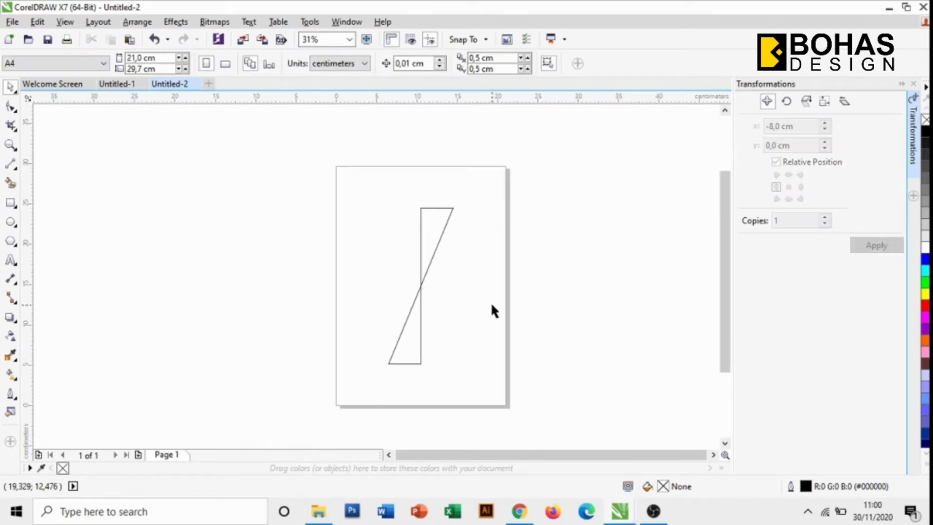
Draw a circle about 14.8 cm in diameter around the point where the two triangles meet
{"action": "left_click", "coordinate": [10, 224]}
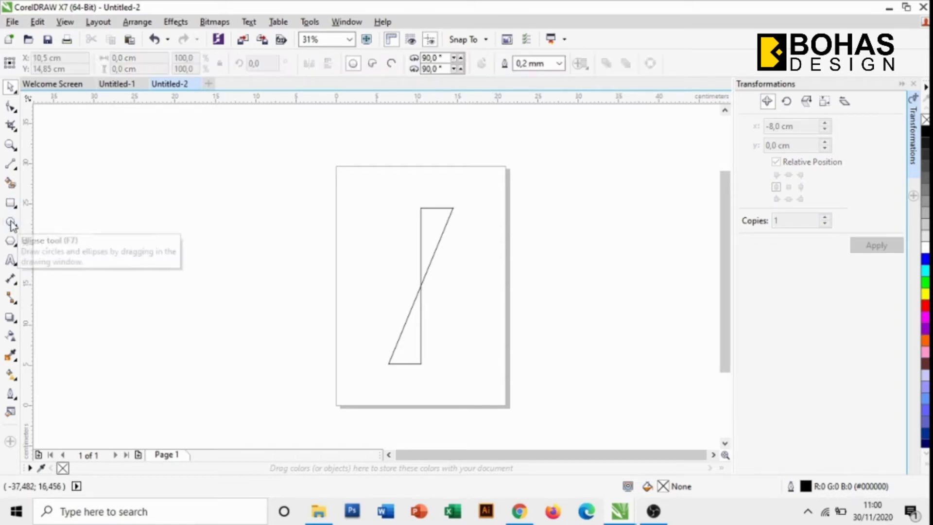
{"action": "left_click_drag", "start_coordinate": [360, 230], "coordinate": [481, 324]}
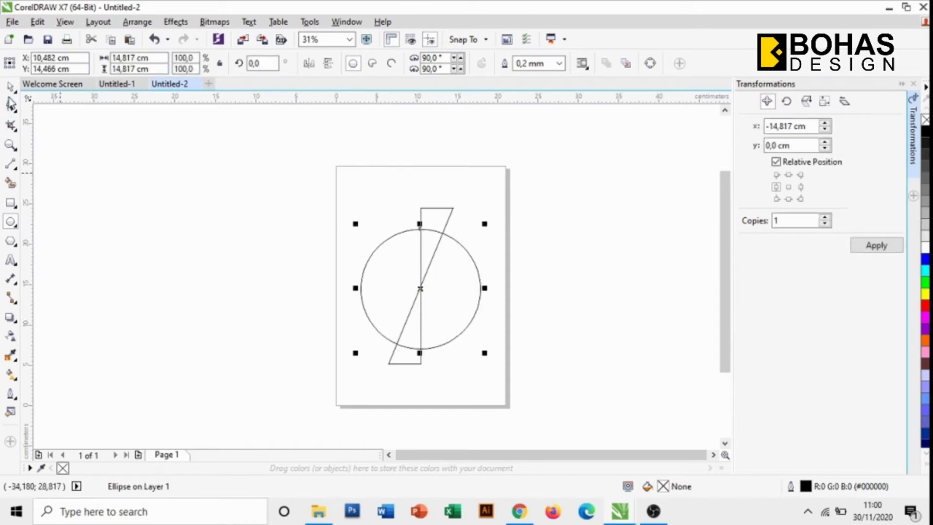
{"action": "left_click", "coordinate": [11, 87]}
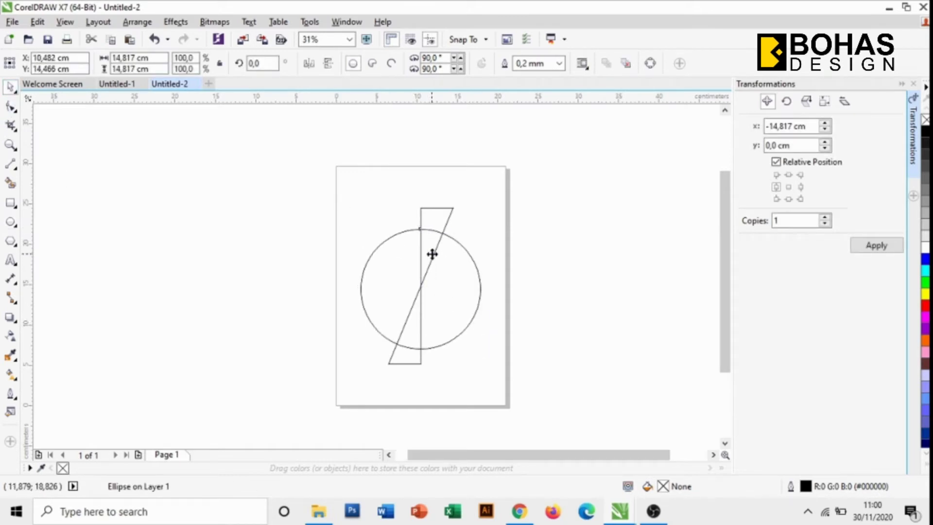
Create two progressively smaller concentric copies of the circle, the first one about 10.1 cm in diameter
{"action": "scroll", "coordinate": [432, 253], "scroll_direction": "up", "scroll_amount": 2}
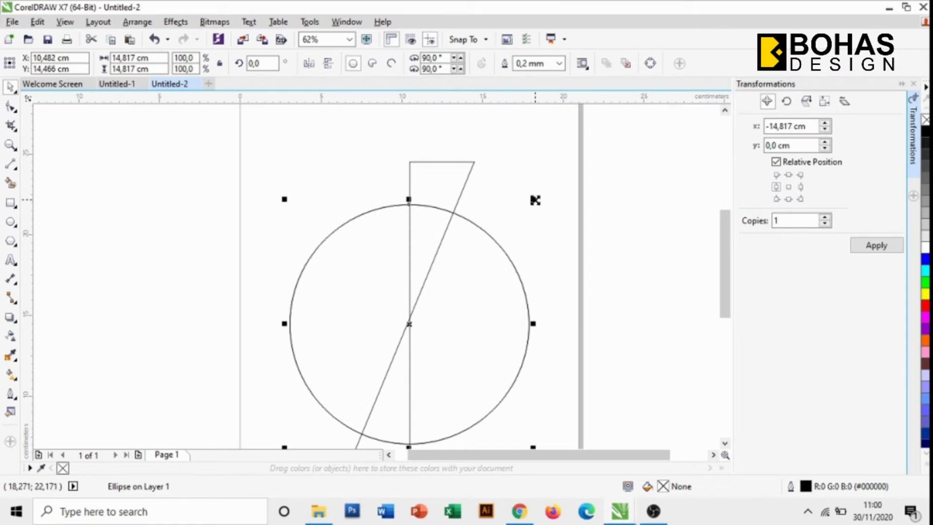
{"action": "left_click_drag", "start_coordinate": [535, 200], "coordinate": [518, 238]}
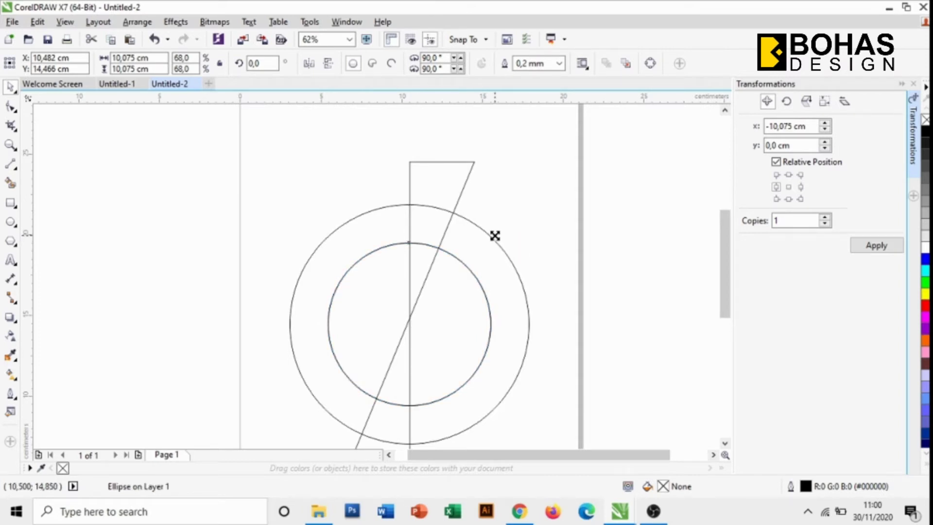
{"action": "left_click_drag", "start_coordinate": [494, 236], "coordinate": [479, 268]}
Group the three concentric circles and center the group on the page
{"action": "left_click", "coordinate": [515, 218]}
{"action": "mouse_move", "coordinate": [251, 190]}
{"action": "left_mouse_down"}
{"action": "mouse_move", "coordinate": [461, 286]}
{"action": "mouse_move", "coordinate": [548, 416]}
{"action": "mouse_move", "coordinate": [556, 460]}
{"action": "mouse_move", "coordinate": [546, 421]}
{"action": "left_mouse_up"}
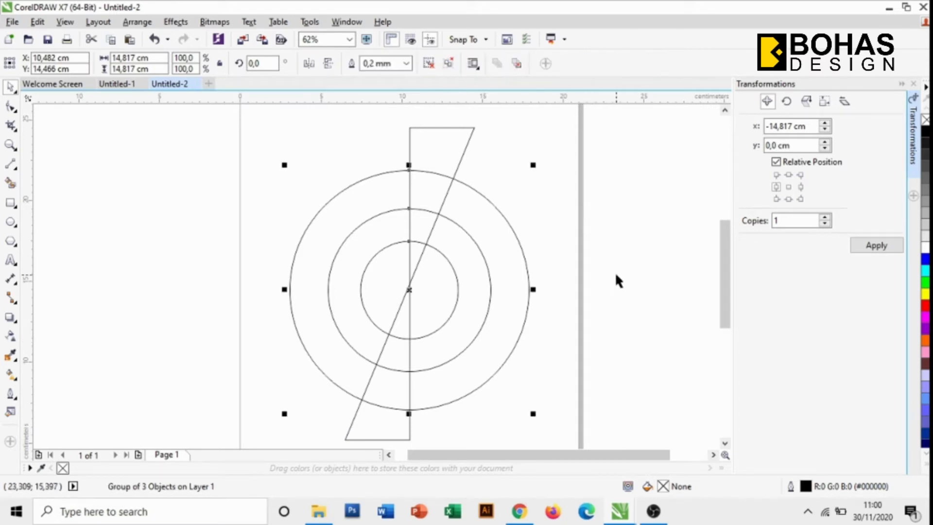
{"action": "left_click", "coordinate": [567, 256]}
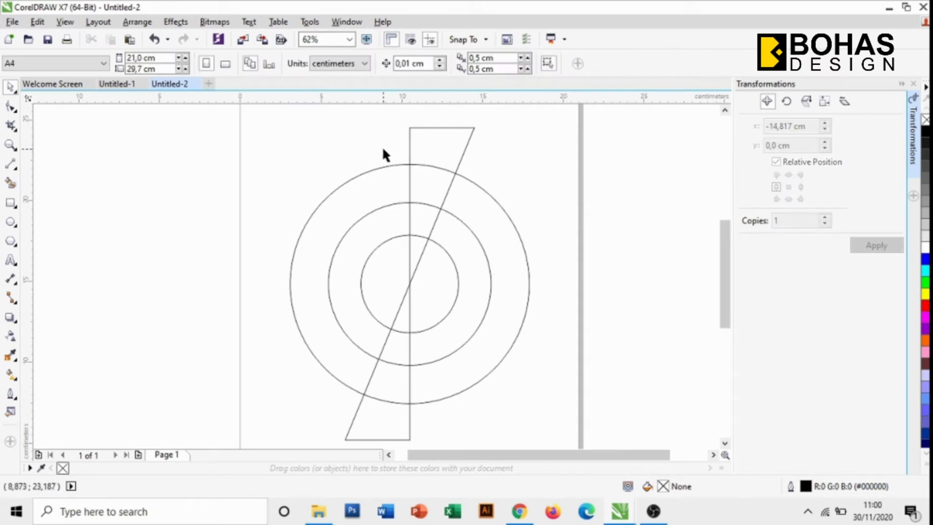
{"action": "scroll", "coordinate": [453, 180], "scroll_direction": "up", "scroll_amount": 2}
{"action": "scroll", "coordinate": [453, 180], "scroll_direction": "down", "scroll_amount": 2}
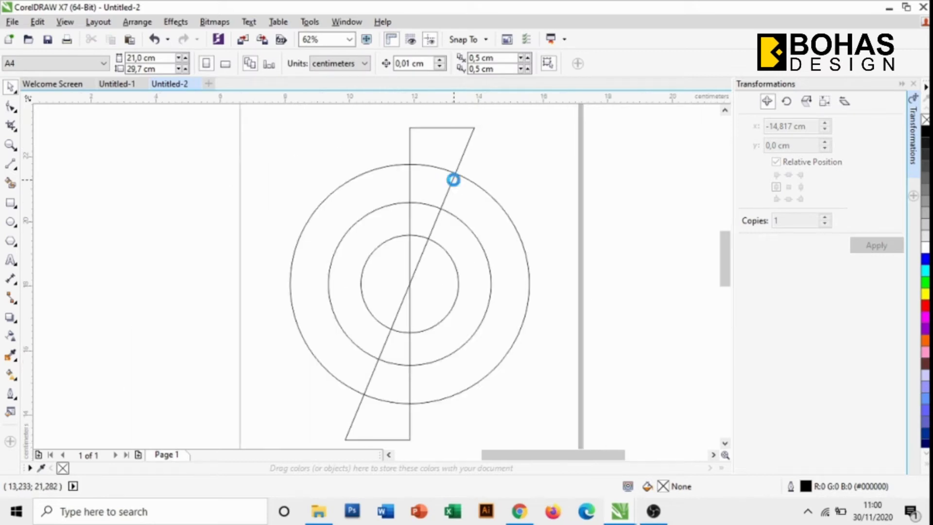
Draw a tiny circle about 0.19 cm in diameter inside the innermost circle and fill it with black
{"action": "scroll", "coordinate": [452, 180], "scroll_direction": "up", "scroll_amount": 2}
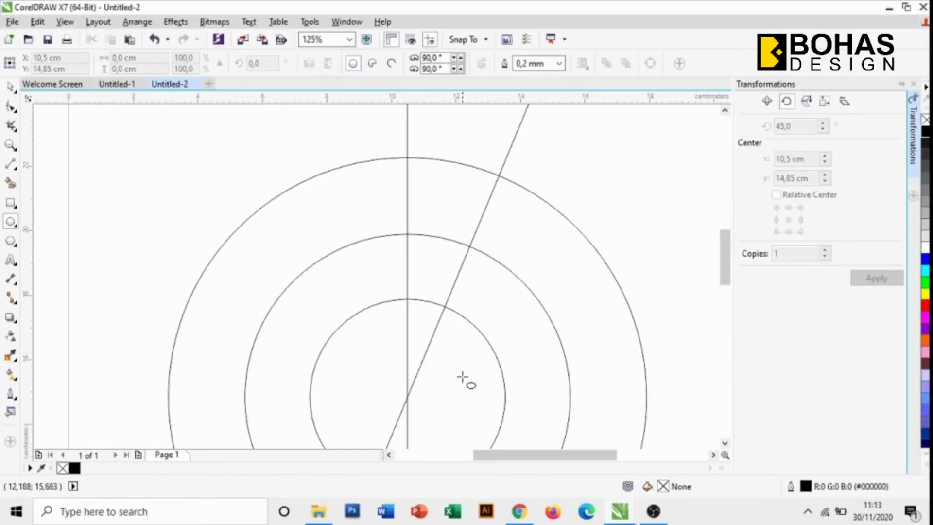
{"action": "left_click_drag", "start_coordinate": [394, 392], "coordinate": [386, 390]}
{"action": "left_click", "coordinate": [926, 132]}
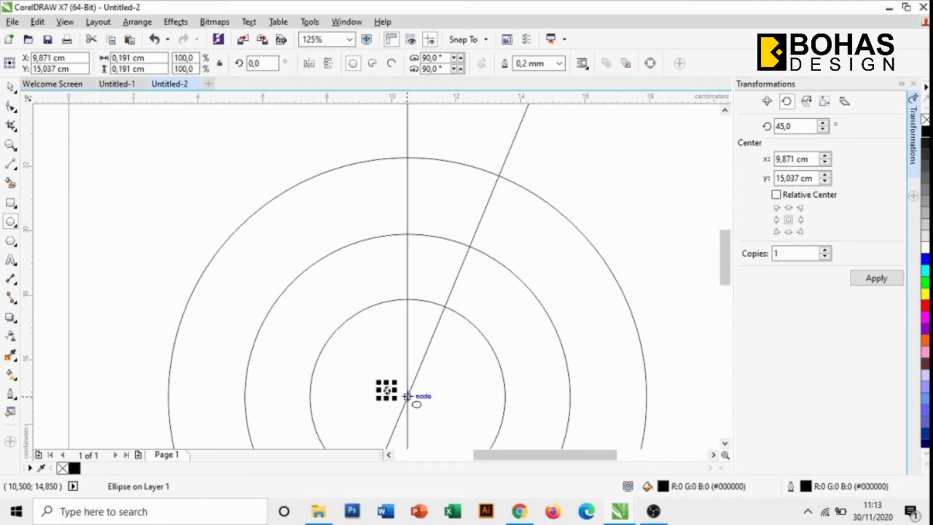
Move the small black dot to the point where the tips of the two triangles meet
{"action": "left_click_drag", "start_coordinate": [408, 396], "coordinate": [407, 396]}
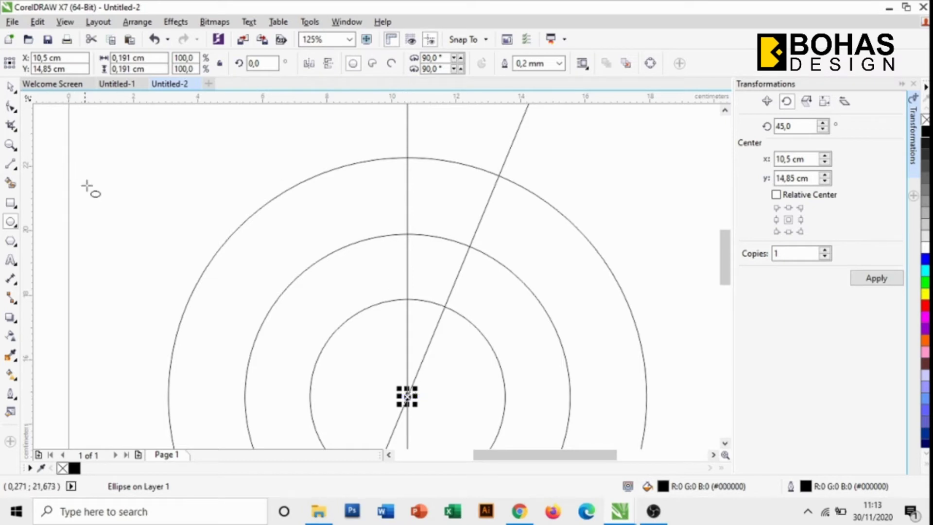
{"action": "left_click", "coordinate": [11, 87]}
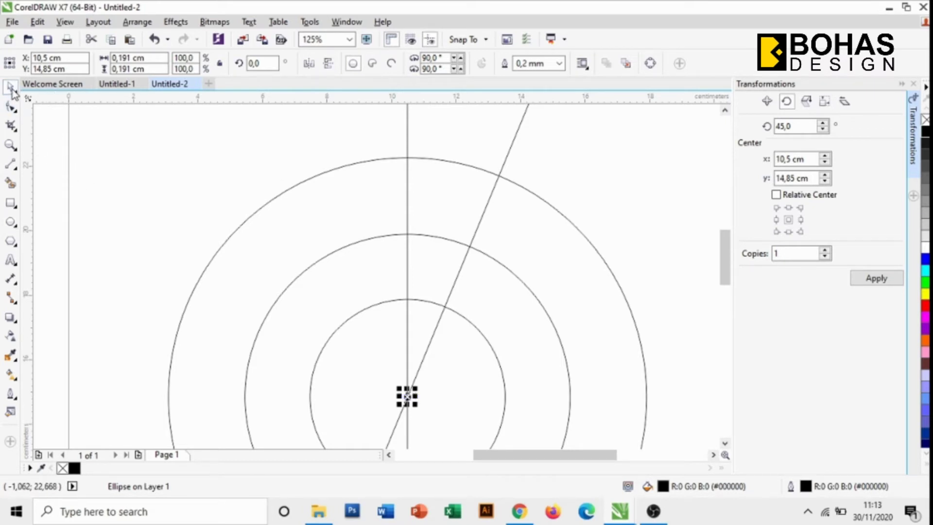
{"action": "left_click", "coordinate": [112, 153]}
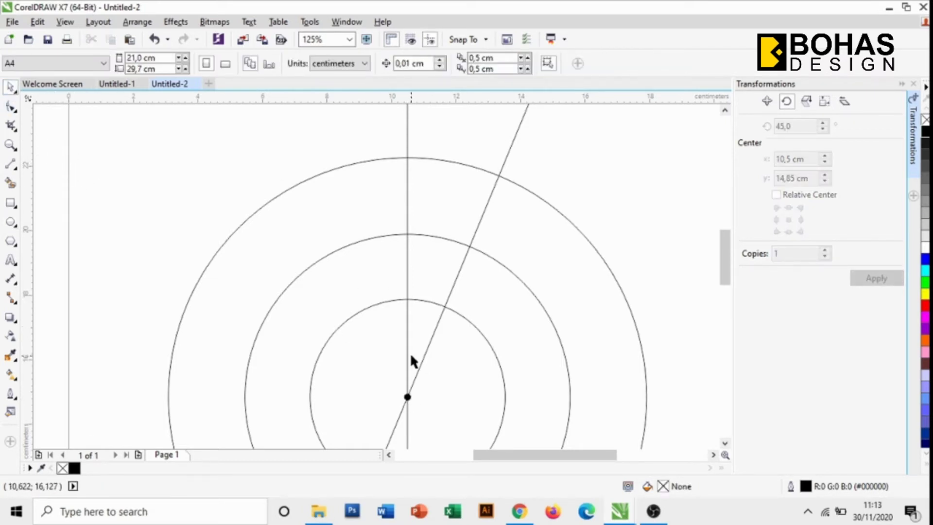
With the Freehand tool active, set the document's default outline width for Graphic objects to 1.0 mm
{"action": "left_click", "coordinate": [10, 166]}
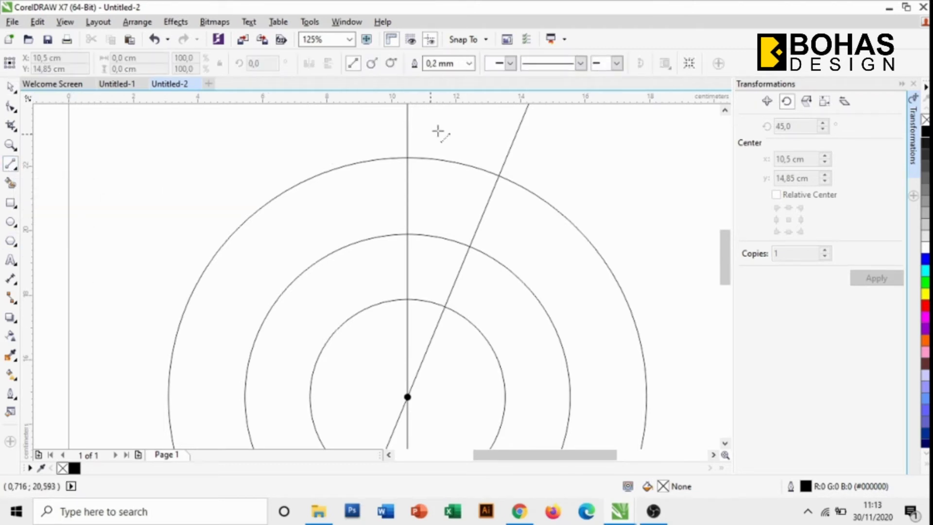
{"action": "left_click", "coordinate": [469, 63]}
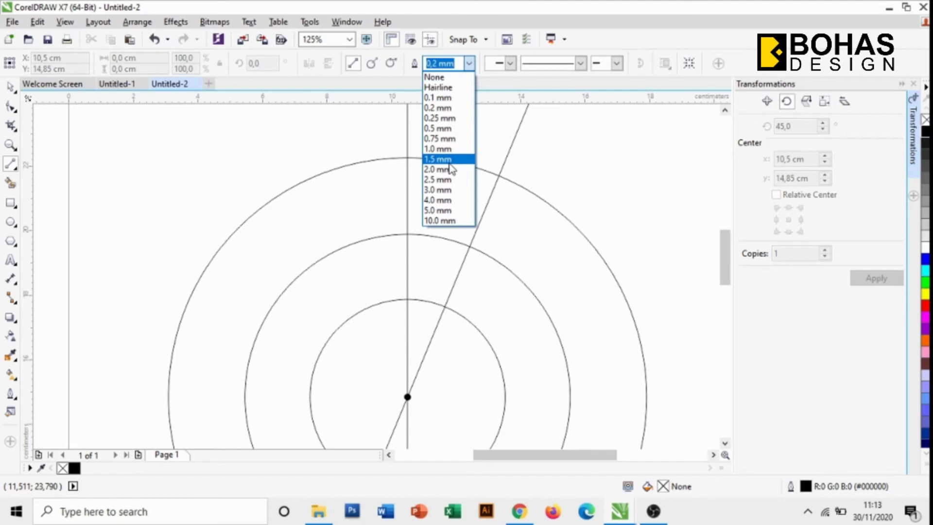
{"action": "left_click", "coordinate": [448, 150]}
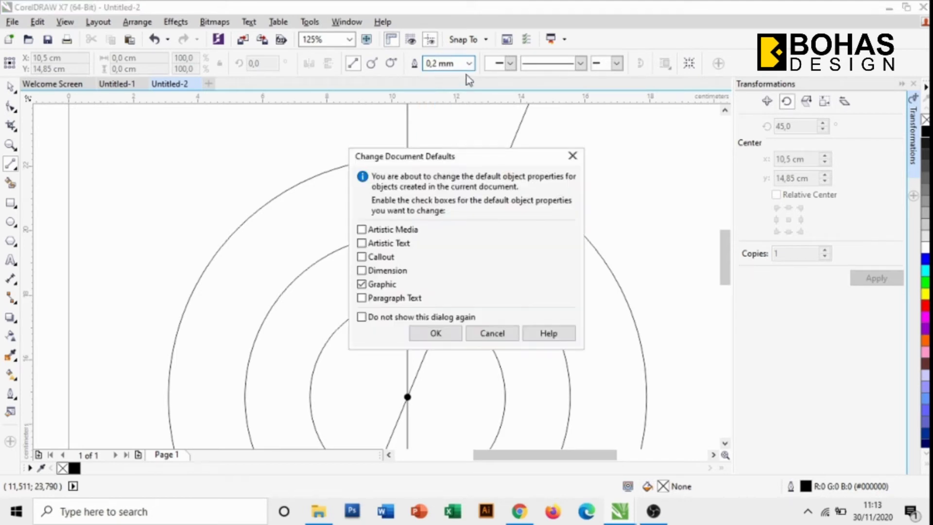
{"action": "left_click", "coordinate": [500, 333]}
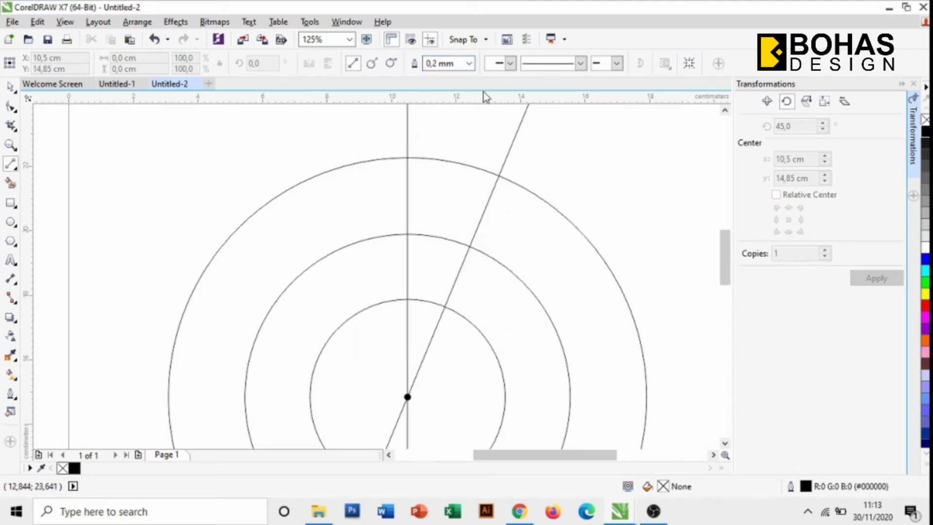
{"action": "left_click", "coordinate": [469, 63]}
{"action": "left_click", "coordinate": [446, 150]}
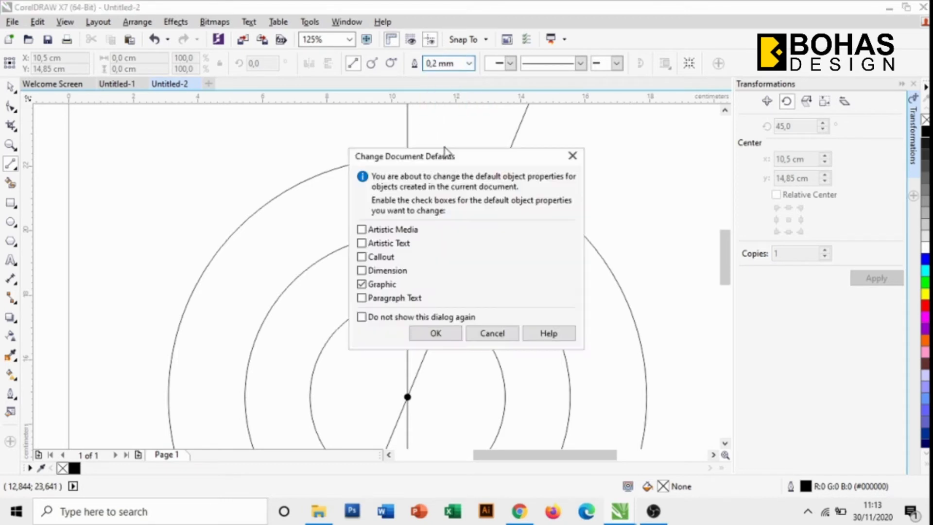
{"action": "left_click", "coordinate": [459, 334]}
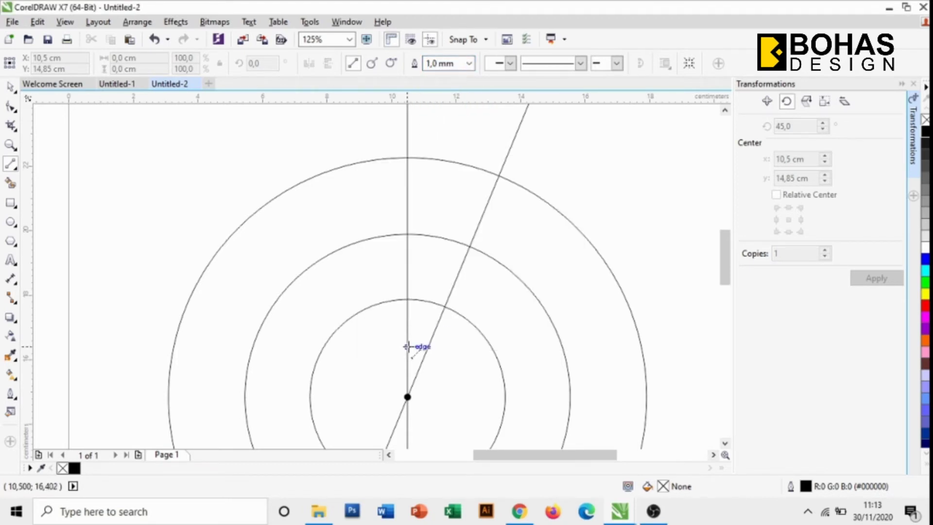
Draw a straight line from the upper triangle's vertical edge up to its slanted edge inside the innermost circle, about 0.96 cm wide and 0.77 cm high
{"action": "left_click_drag", "start_coordinate": [408, 347], "coordinate": [437, 322]}
{"action": "scroll", "coordinate": [432, 331], "scroll_direction": "up", "scroll_amount": 2}
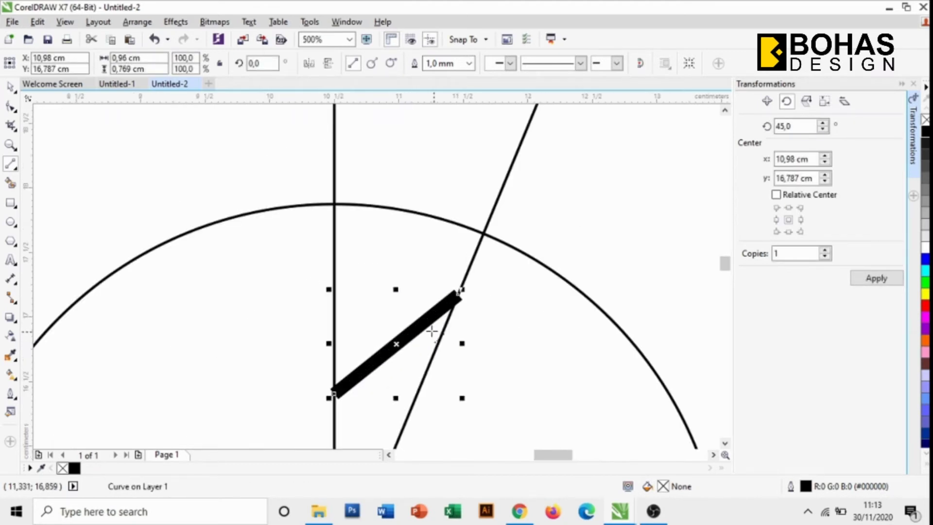
{"action": "scroll", "coordinate": [432, 331], "scroll_direction": "down", "scroll_amount": 2}
{"action": "scroll", "coordinate": [427, 329], "scroll_direction": "up", "scroll_amount": 2}
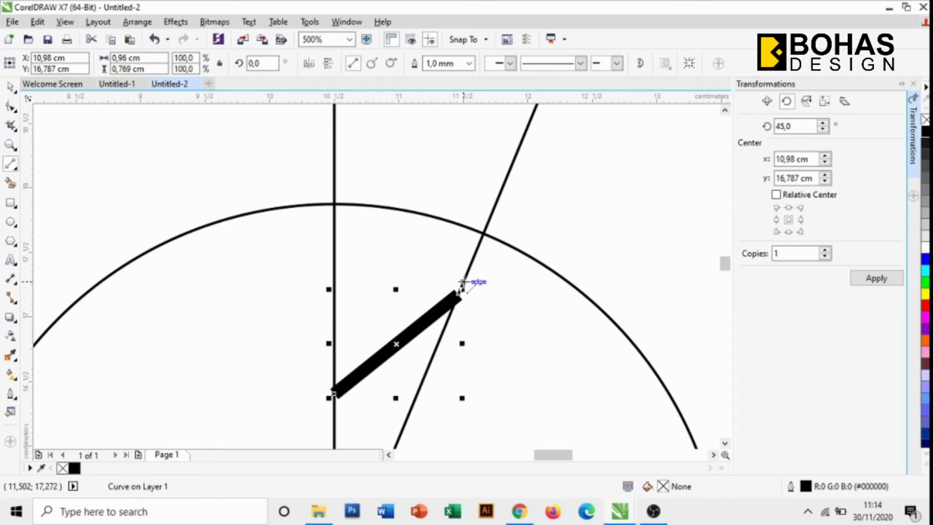
Extend both ends of the thick line past the triangle's edges with the Shape tool, making it about 1.2 cm wide and 0.8 cm high
{"action": "left_click", "coordinate": [14, 106]}
{"action": "scroll", "coordinate": [467, 288], "scroll_direction": "up", "scroll_amount": 1}
{"action": "scroll", "coordinate": [459, 291], "scroll_direction": "down", "scroll_amount": 1}
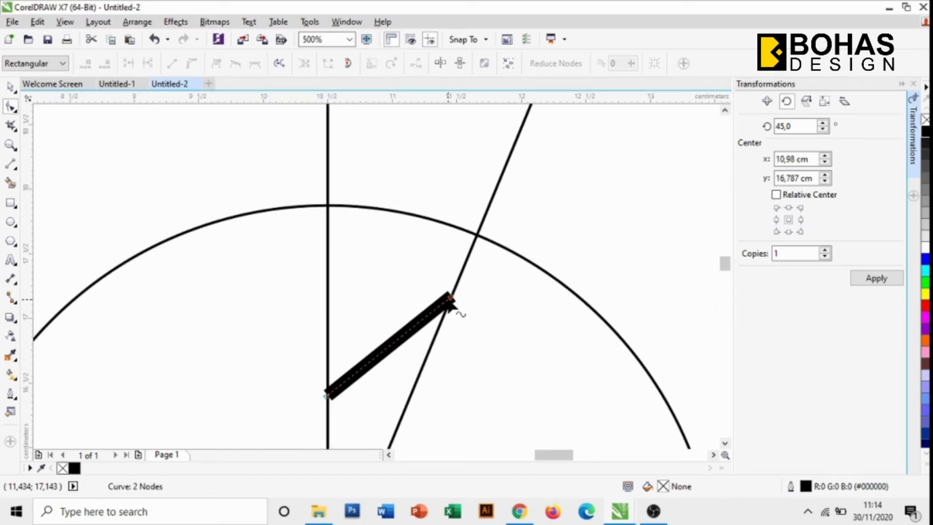
{"action": "left_click_drag", "start_coordinate": [449, 298], "coordinate": [465, 295]}
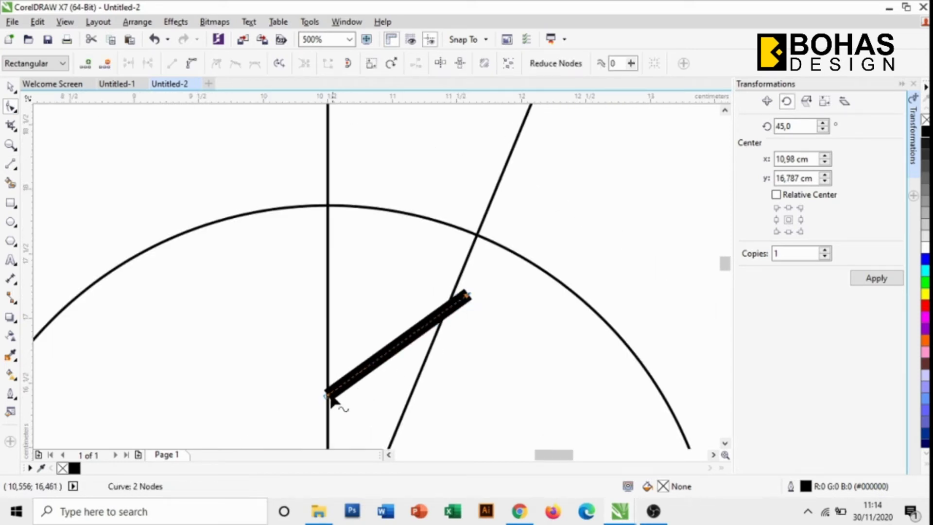
{"action": "left_click_drag", "start_coordinate": [330, 397], "coordinate": [317, 399]}
{"action": "scroll", "coordinate": [330, 406], "scroll_direction": "down", "scroll_amount": 1}
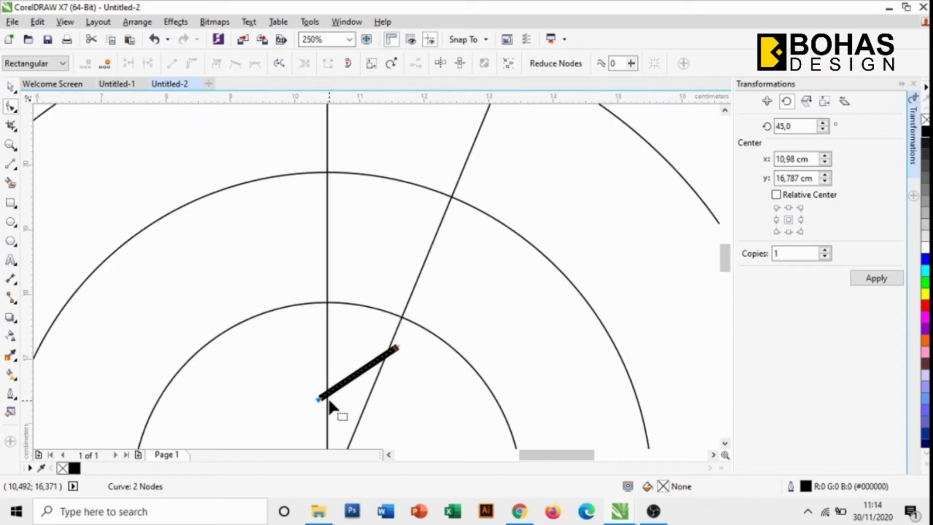
{"action": "scroll", "coordinate": [337, 403], "scroll_direction": "up", "scroll_amount": 1}
{"action": "scroll", "coordinate": [339, 401], "scroll_direction": "down", "scroll_amount": 1}
Draw a thick diagonal line across the wedge from the middle circle down to the innermost circle, about 1.5 cm wide and 2.1 cm high
{"action": "left_click", "coordinate": [10, 164]}
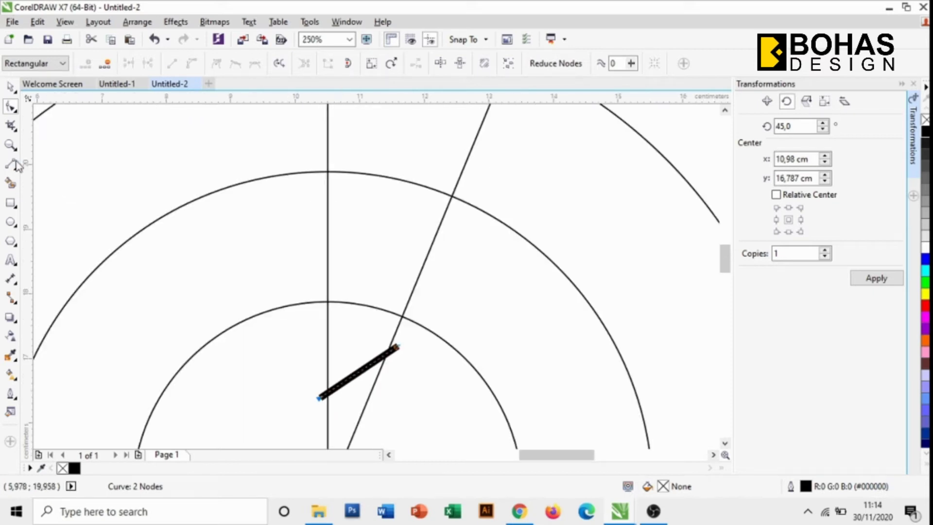
{"action": "scroll", "coordinate": [358, 298], "scroll_direction": "down", "scroll_amount": 1}
{"action": "scroll", "coordinate": [351, 279], "scroll_direction": "up", "scroll_amount": 1}
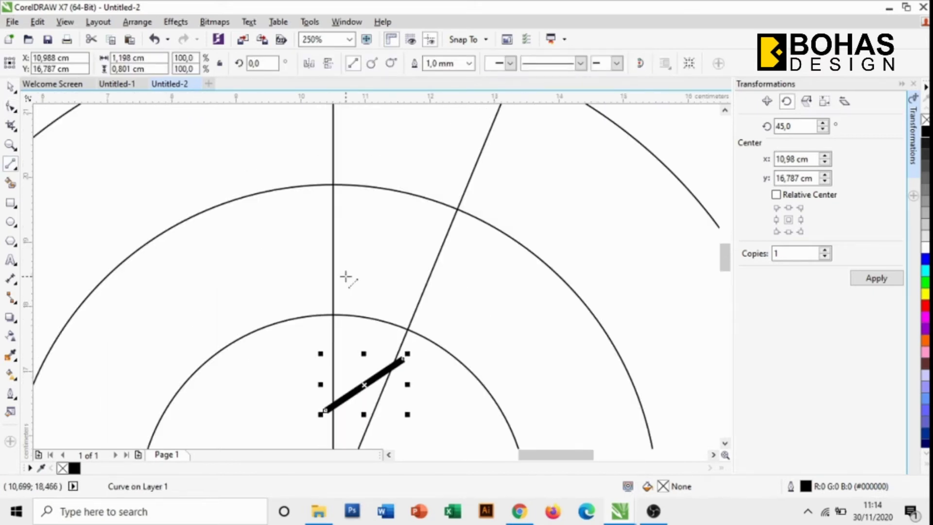
{"action": "left_click", "coordinate": [325, 192]}
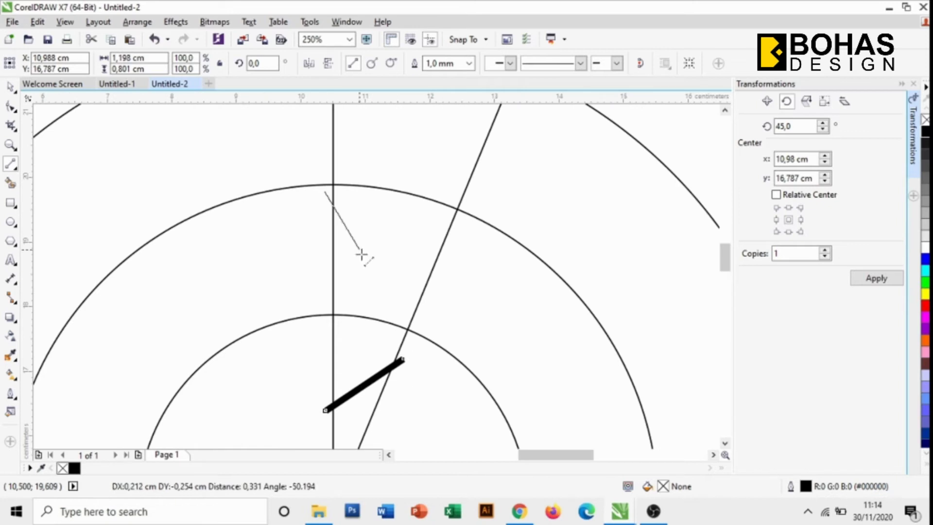
{"action": "left_click", "coordinate": [421, 328]}
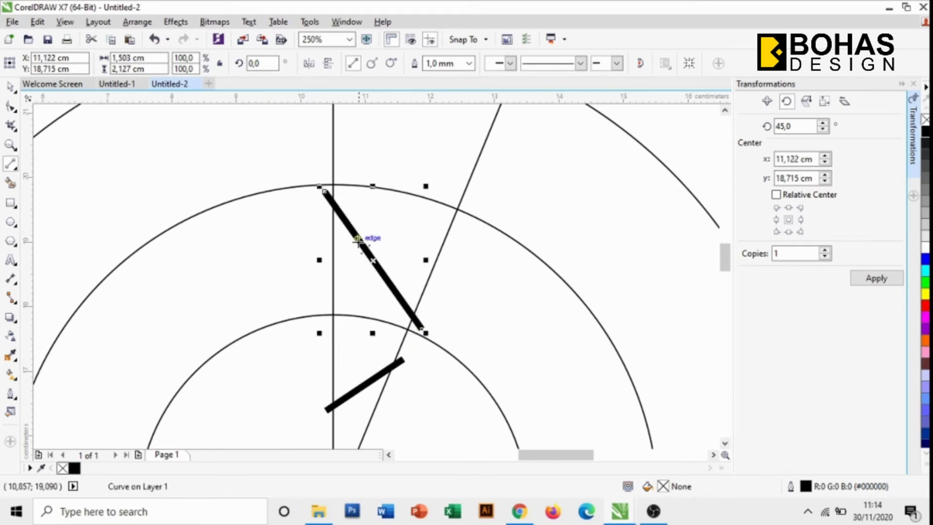
Draw two parallel thick lines across the wedge just above the middle circle, rising rightward, each about 3.1 cm wide and 1.1 cm high
{"action": "scroll", "coordinate": [366, 241], "scroll_direction": "down", "scroll_amount": 1}
{"action": "scroll", "coordinate": [345, 214], "scroll_direction": "up", "scroll_amount": 1}
{"action": "left_click", "coordinate": [335, 213]}
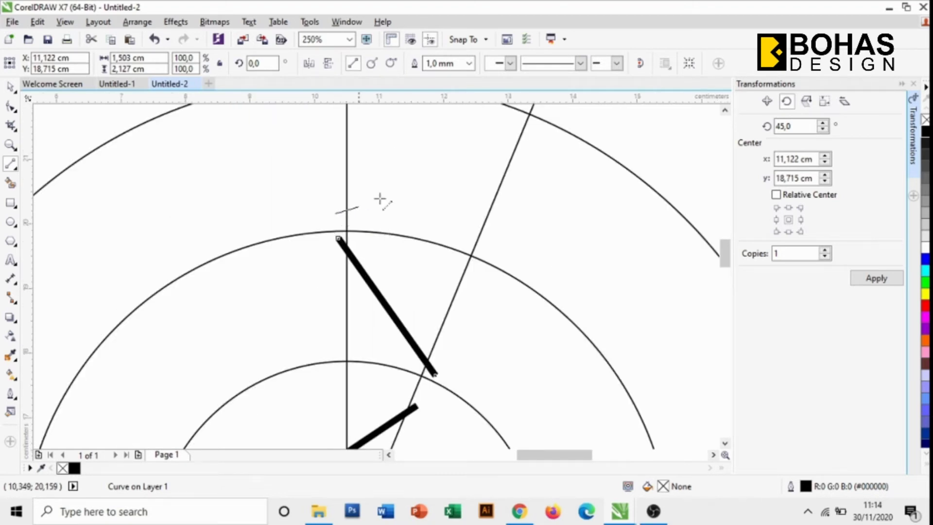
{"action": "left_click", "coordinate": [536, 144]}
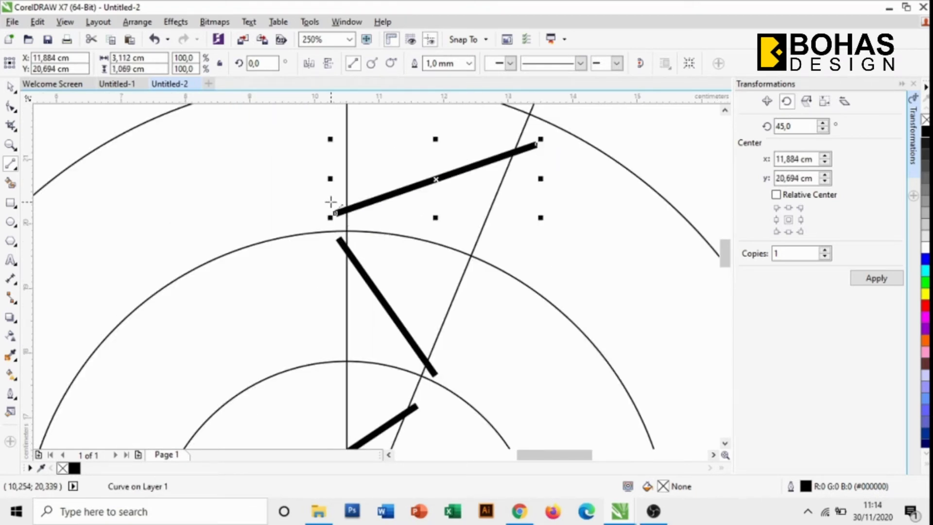
{"action": "left_click", "coordinate": [330, 201]}
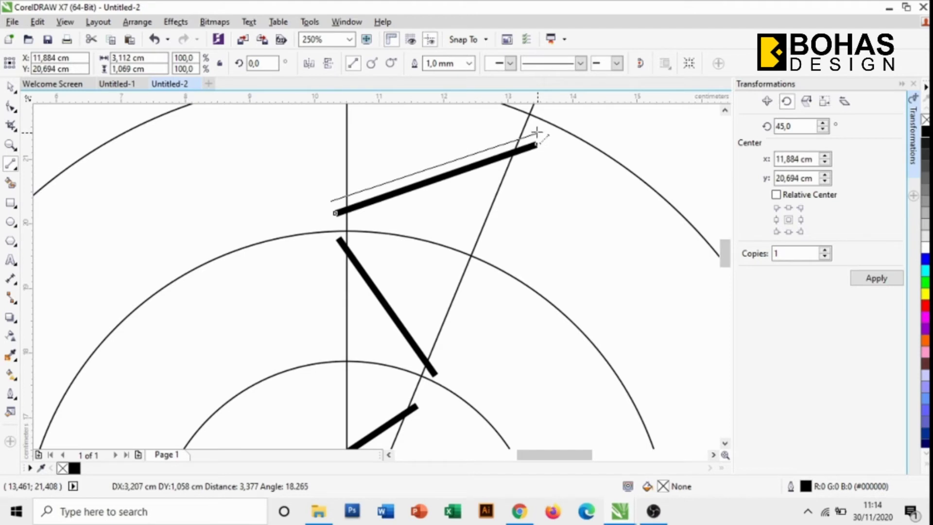
{"action": "left_click", "coordinate": [536, 131]}
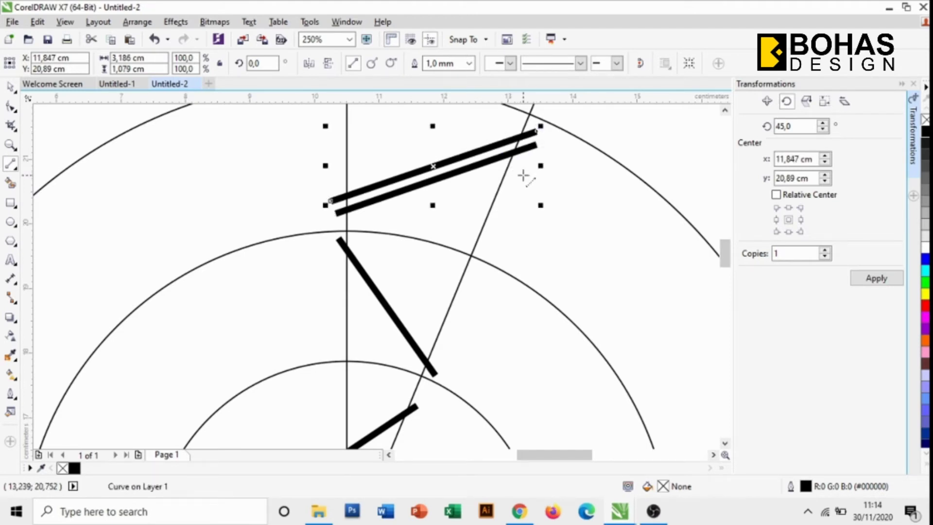
Draw two parallel thick diagonals from the outermost circle down to the upper parallel line, about 1.3 cm and 1.1 cm wide
{"action": "scroll", "coordinate": [482, 202], "scroll_direction": "down", "scroll_amount": 1}
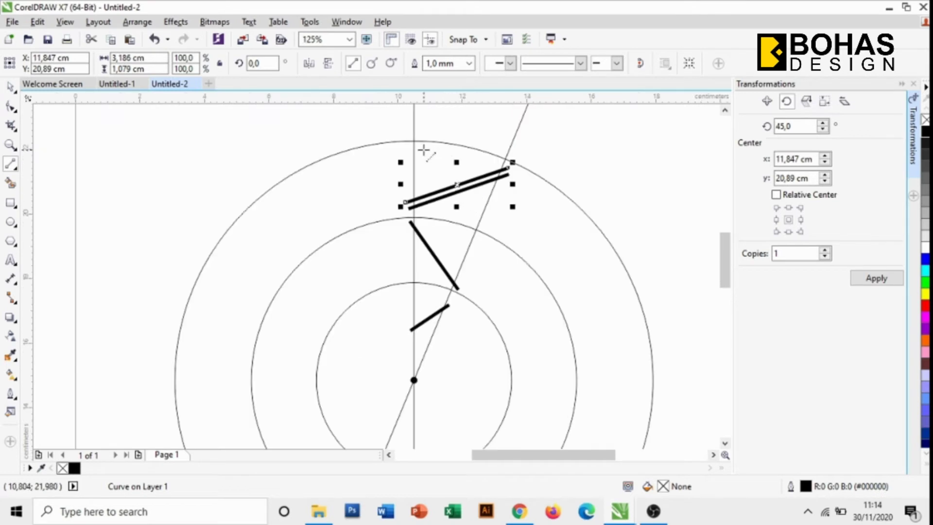
{"action": "scroll", "coordinate": [424, 151], "scroll_direction": "up", "scroll_amount": 1}
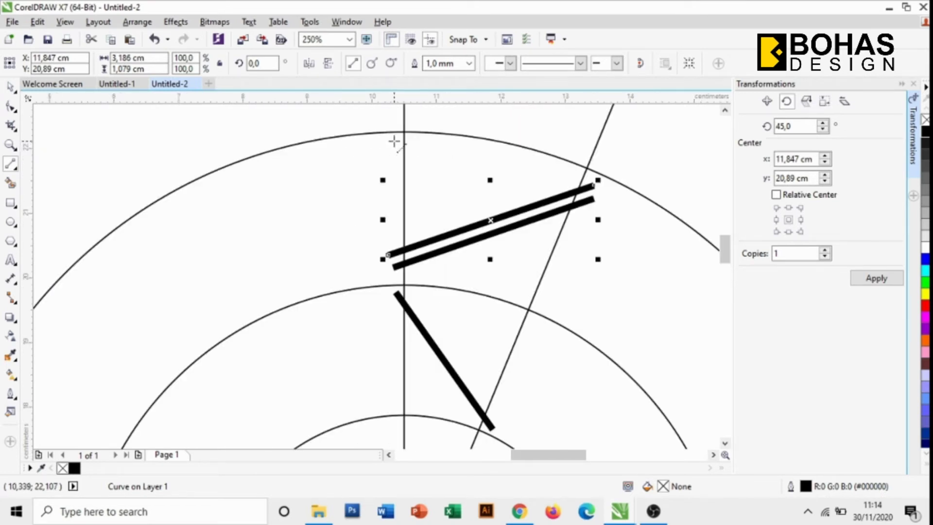
{"action": "left_click_drag", "start_coordinate": [394, 141], "coordinate": [479, 223]}
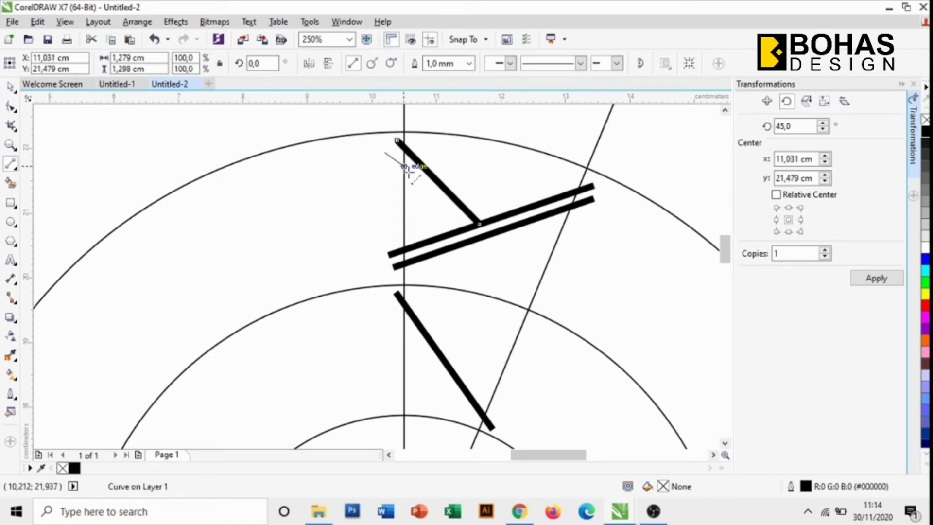
{"action": "left_click_drag", "start_coordinate": [408, 170], "coordinate": [456, 226]}
Extend the lower end of the left short diagonal with the Shape tool so it meets the upper parallel line, and deselect it
{"action": "scroll", "coordinate": [430, 208], "scroll_direction": "up", "scroll_amount": 2}
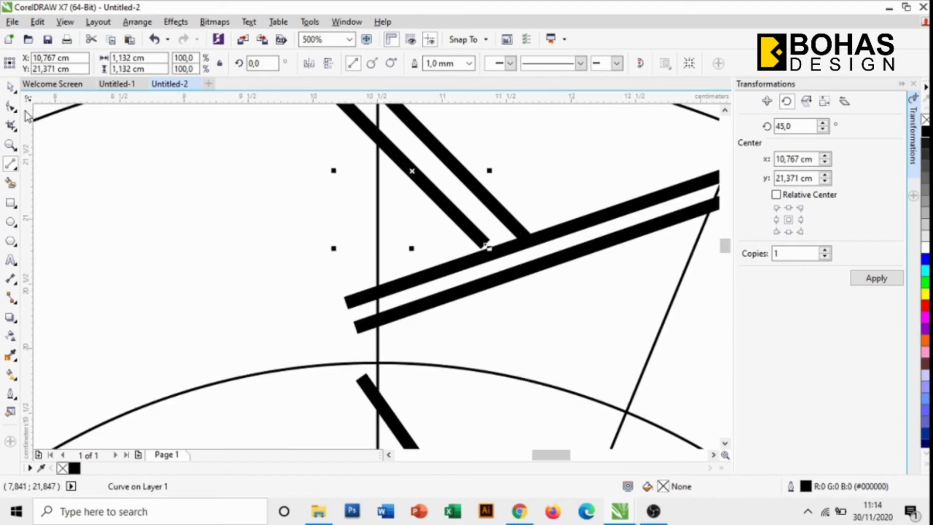
{"action": "key", "text": "F10"}
{"action": "scroll", "coordinate": [497, 259], "scroll_direction": "up", "scroll_amount": 2}
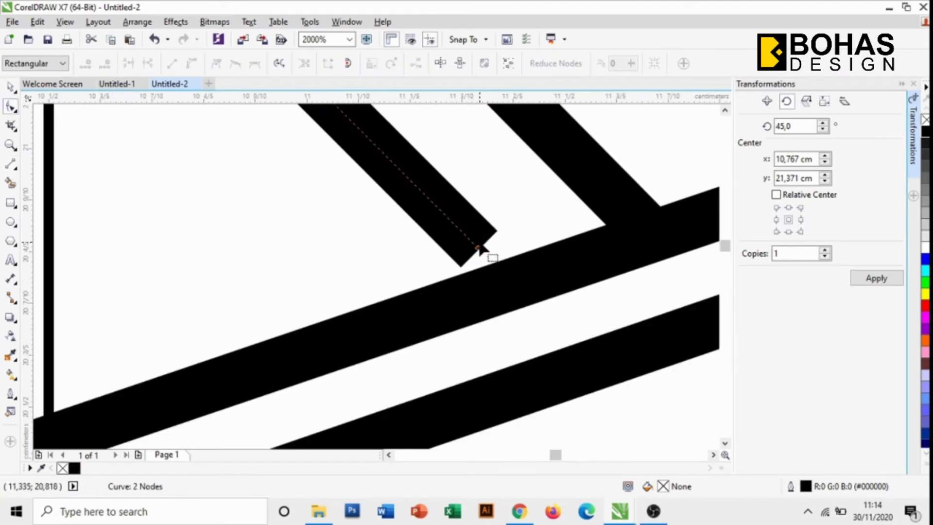
{"action": "mouse_move", "coordinate": [479, 252]}
{"action": "left_mouse_down"}
{"action": "mouse_move", "coordinate": [507, 264]}
{"action": "mouse_move", "coordinate": [476, 265]}
{"action": "left_mouse_up"}
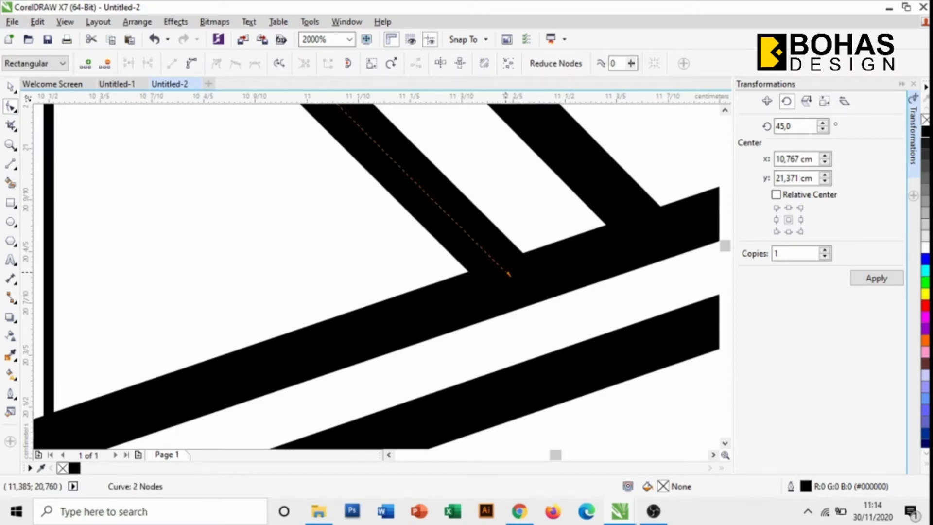
{"action": "scroll", "coordinate": [477, 265], "scroll_direction": "down", "scroll_amount": 3}
{"action": "scroll", "coordinate": [474, 266], "scroll_direction": "down", "scroll_amount": 1}
{"action": "key", "text": "space"}
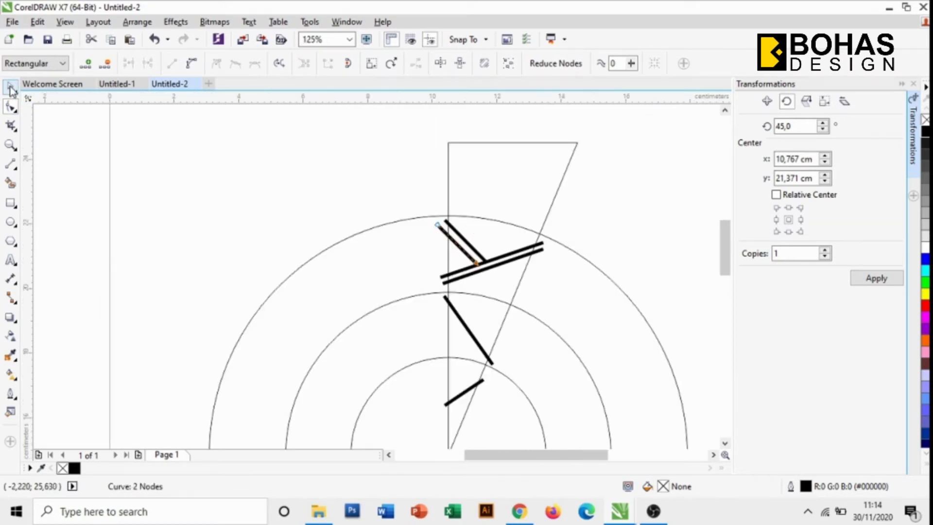
{"action": "left_click", "coordinate": [430, 188]}
{"action": "scroll", "coordinate": [430, 187], "scroll_direction": "down", "scroll_amount": 1}
{"action": "scroll", "coordinate": [418, 228], "scroll_direction": "up", "scroll_amount": 1}
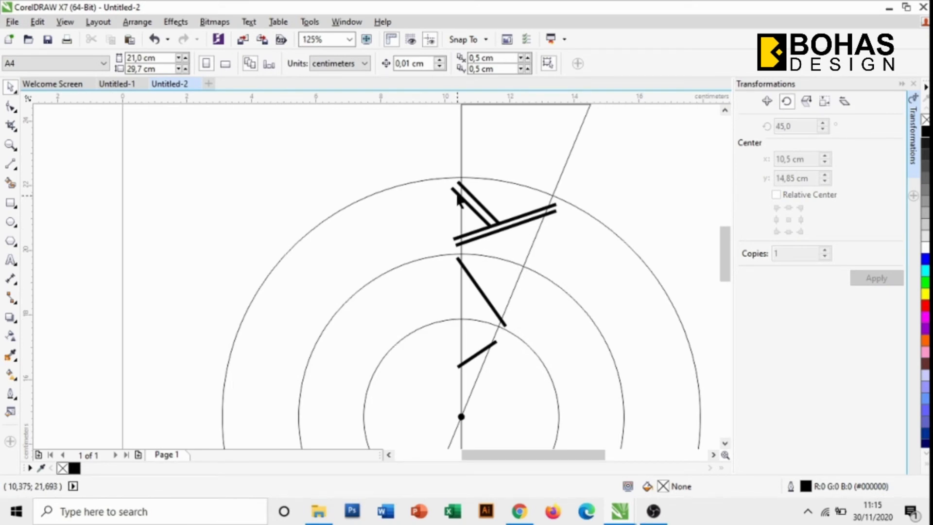
{"action": "left_click", "coordinate": [11, 106]}
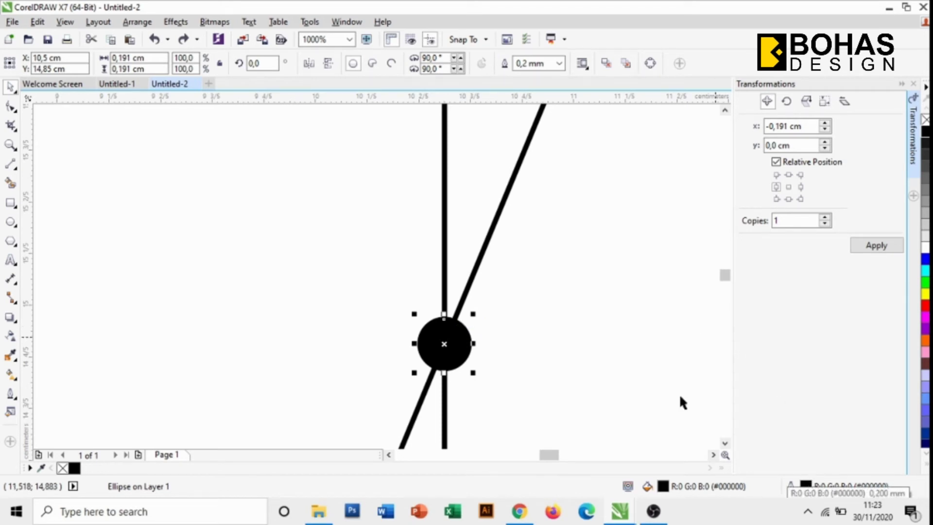
Set the central black dot's outline width to None and convert the outlines of the six thick motif lines to objects
{"action": "left_click", "coordinate": [559, 64]}
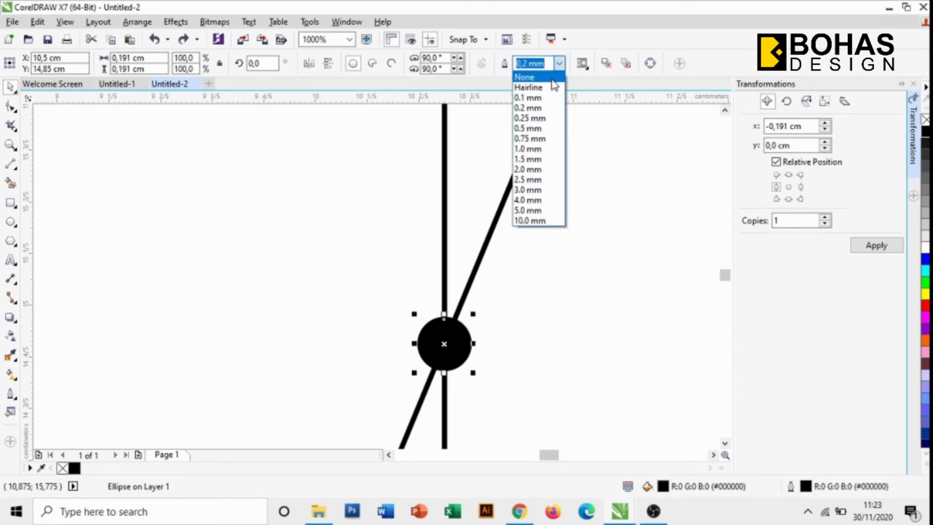
{"action": "left_click", "coordinate": [553, 79]}
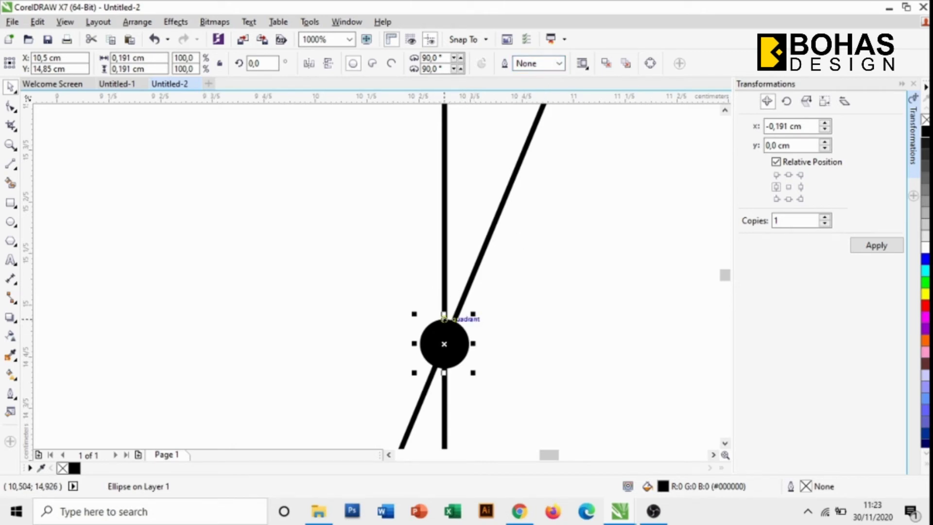
{"action": "scroll", "coordinate": [399, 350], "scroll_direction": "down", "scroll_amount": 4}
{"action": "left_click_drag", "start_coordinate": [361, 206], "coordinate": [474, 327]}
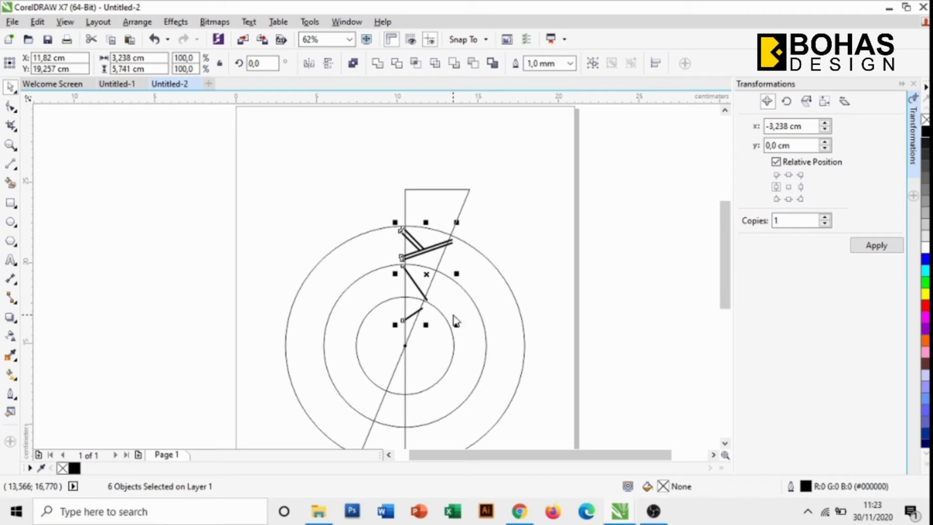
{"action": "key", "text": "ctrl+shift+q"}
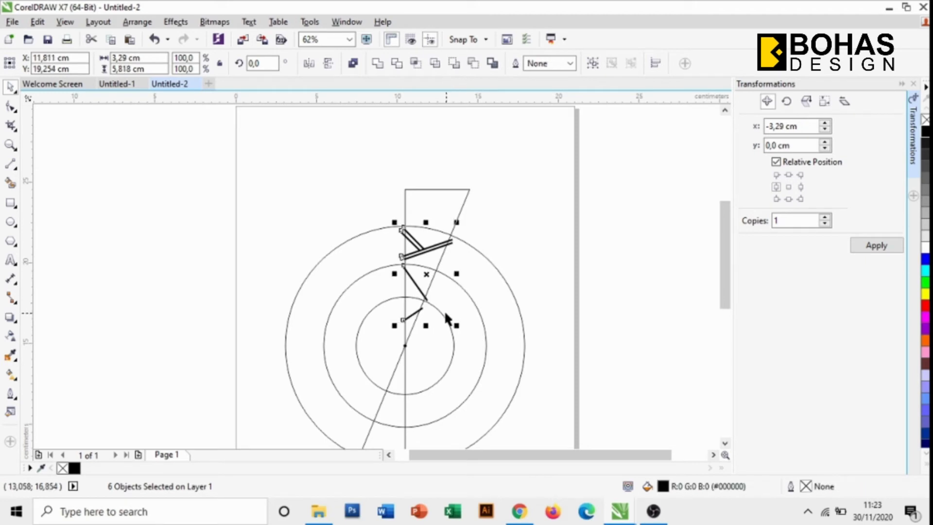
Group the six converted motif lines together with the central black dot
{"action": "mouse_move", "coordinate": [330, 196]}
{"action": "left_mouse_down"}
{"action": "mouse_move", "coordinate": [476, 349]}
{"action": "mouse_move", "coordinate": [480, 368]}
{"action": "left_mouse_up"}
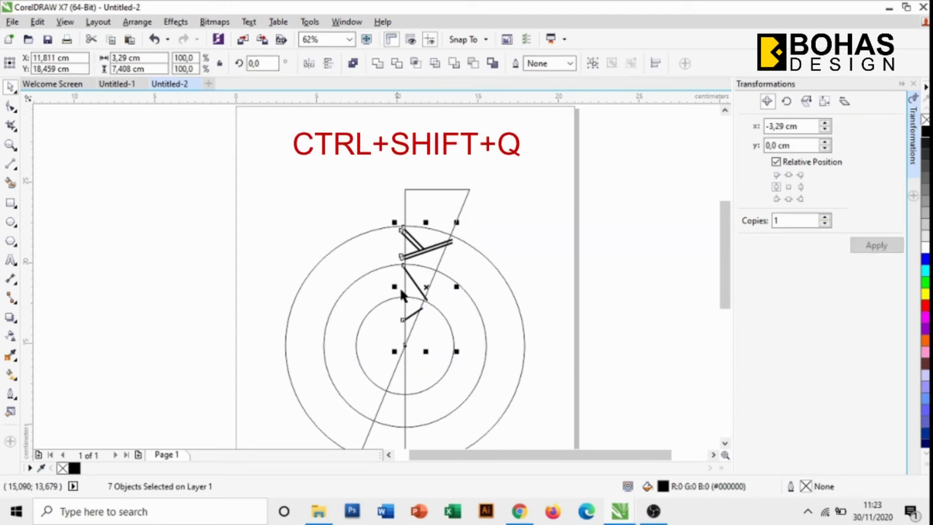
{"action": "left_click", "coordinate": [592, 64]}
{"action": "left_click", "coordinate": [497, 214]}
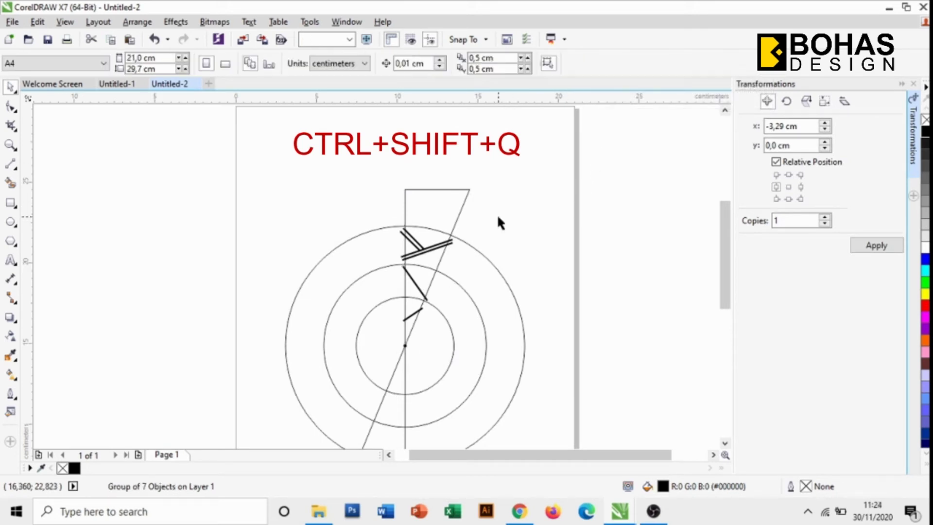
Draw a closed freehand triangle along the wedge's vertical edge covering the line ends to its left, about 5.8 cm wide and 11.6 cm high
{"action": "scroll", "coordinate": [432, 278], "scroll_direction": "up", "scroll_amount": 2}
{"action": "scroll", "coordinate": [430, 272], "scroll_direction": "down", "scroll_amount": 2}
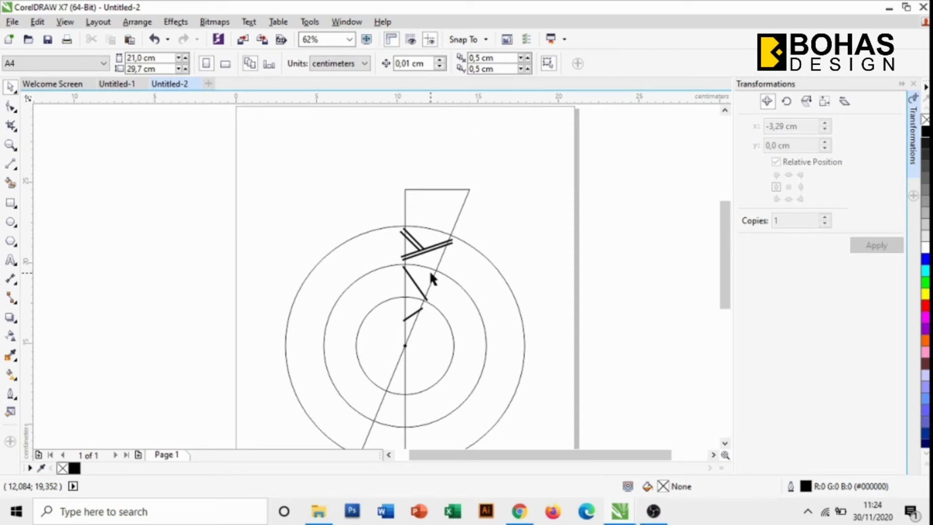
{"action": "left_click", "coordinate": [11, 163]}
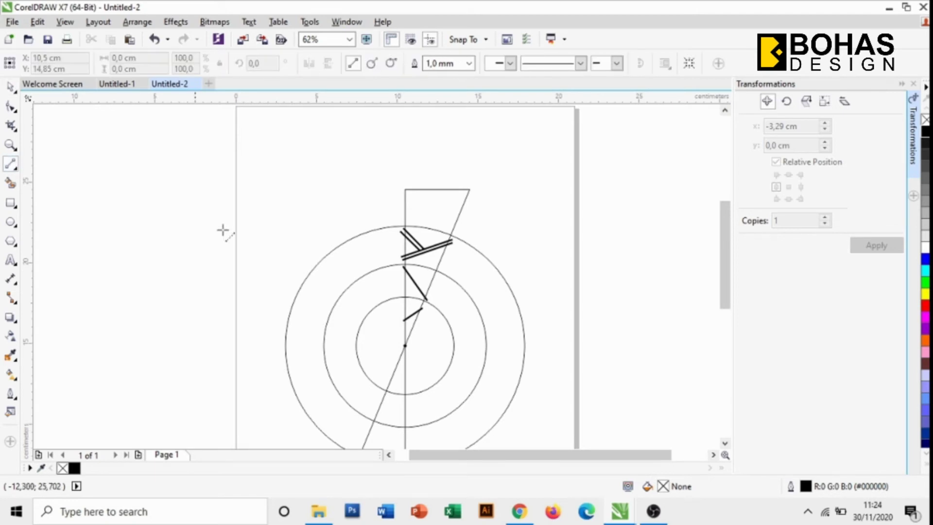
{"action": "scroll", "coordinate": [405, 266], "scroll_direction": "up", "scroll_amount": 2}
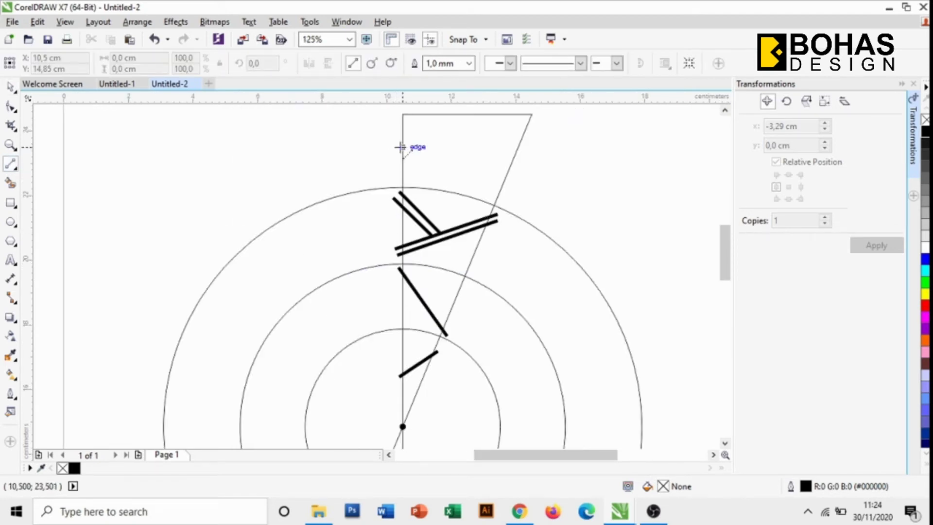
{"action": "scroll", "coordinate": [401, 146], "scroll_direction": "down", "scroll_amount": 2}
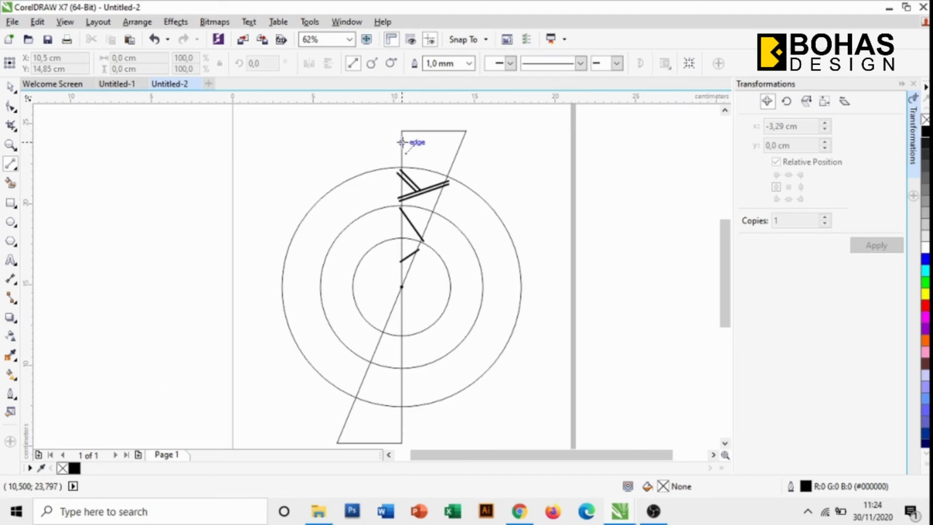
{"action": "mouse_move", "coordinate": [401, 143]}
{"action": "left_mouse_down"}
{"action": "mouse_move", "coordinate": [410, 291]}
{"action": "mouse_move", "coordinate": [402, 335]}
{"action": "mouse_move", "coordinate": [308, 149]}
{"action": "left_mouse_up"}
{"action": "left_click_drag", "start_coordinate": [308, 149], "coordinate": [401, 142]}
Subtract the newly drawn triangle from the motif group to cut off the line ends left of the wedge's vertical edge
{"action": "left_click", "coordinate": [10, 87]}
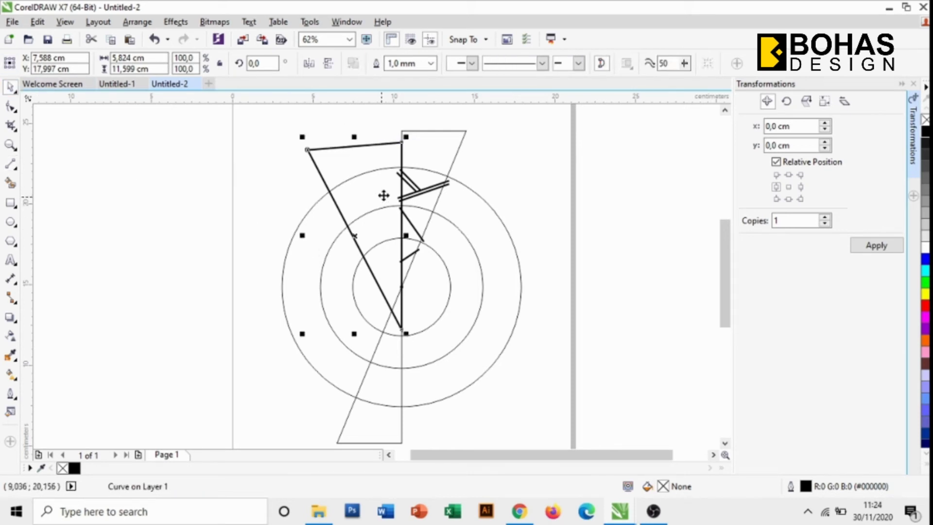
{"action": "left_click", "coordinate": [422, 194], "text": "shift"}
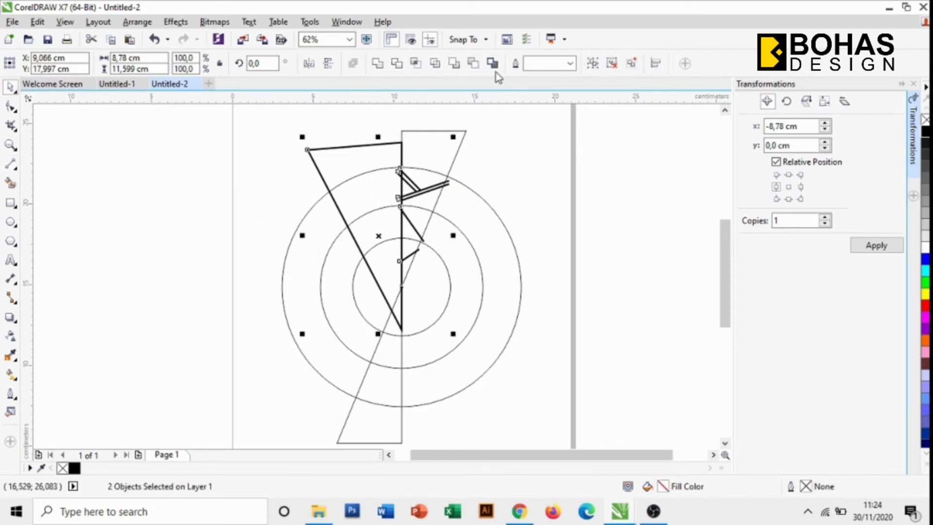
{"action": "left_click", "coordinate": [473, 63]}
{"action": "left_click", "coordinate": [488, 175]}
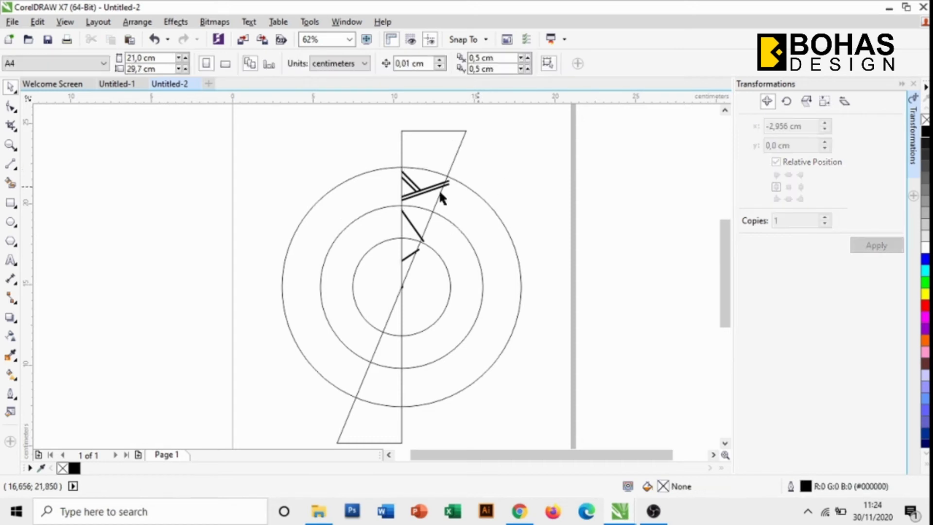
Draw a closed freehand triangle along the wedge's slanted edge covering the line ends to its right, about 8.1 cm wide and 10 cm high
{"action": "left_click", "coordinate": [10, 164]}
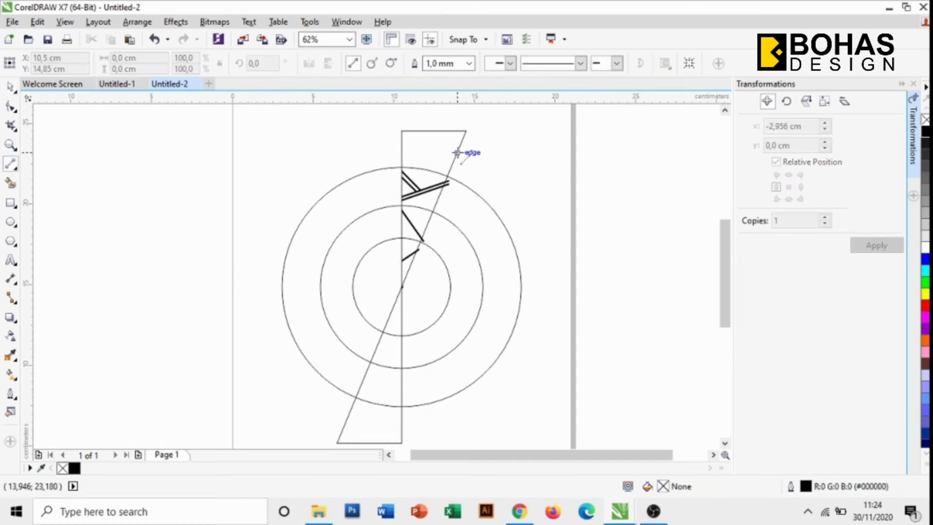
{"action": "mouse_move", "coordinate": [457, 152]}
{"action": "left_mouse_down"}
{"action": "mouse_move", "coordinate": [390, 314]}
{"action": "mouse_move", "coordinate": [521, 190]}
{"action": "left_mouse_up"}
{"action": "left_click_drag", "start_coordinate": [521, 190], "coordinate": [457, 152]}
{"action": "key", "text": "space"}
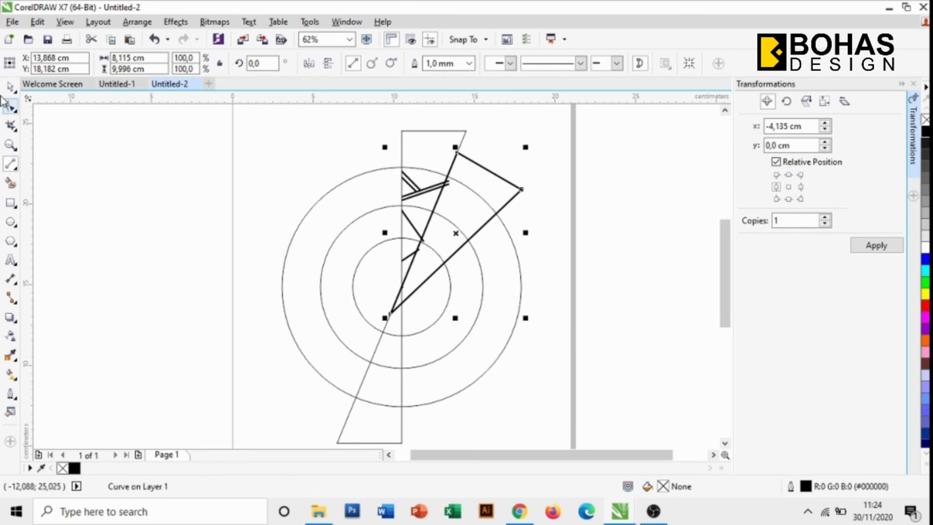
Subtract the newly drawn triangle from the motif group to cut off the line ends right of the wedge's slanted edge
{"action": "left_click", "coordinate": [410, 183], "text": "shift"}
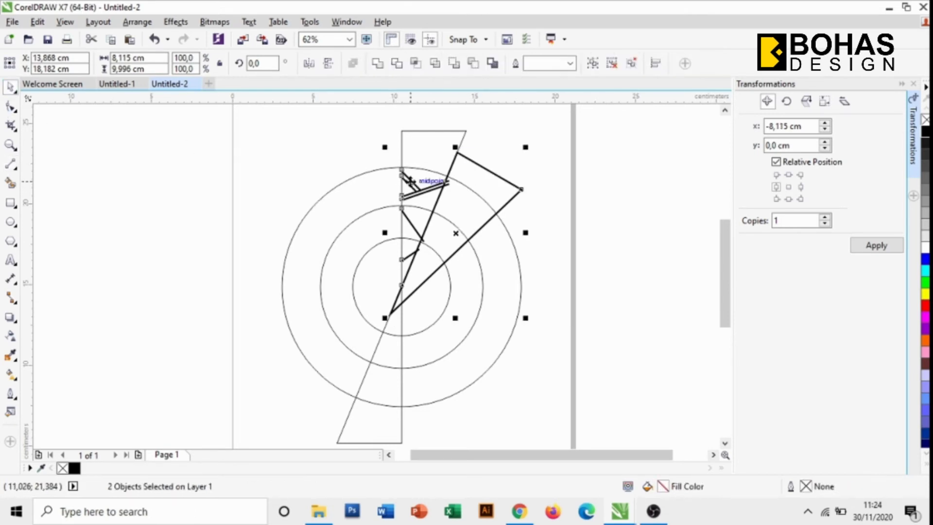
{"action": "left_click", "coordinate": [475, 68]}
{"action": "key", "text": "Escape"}
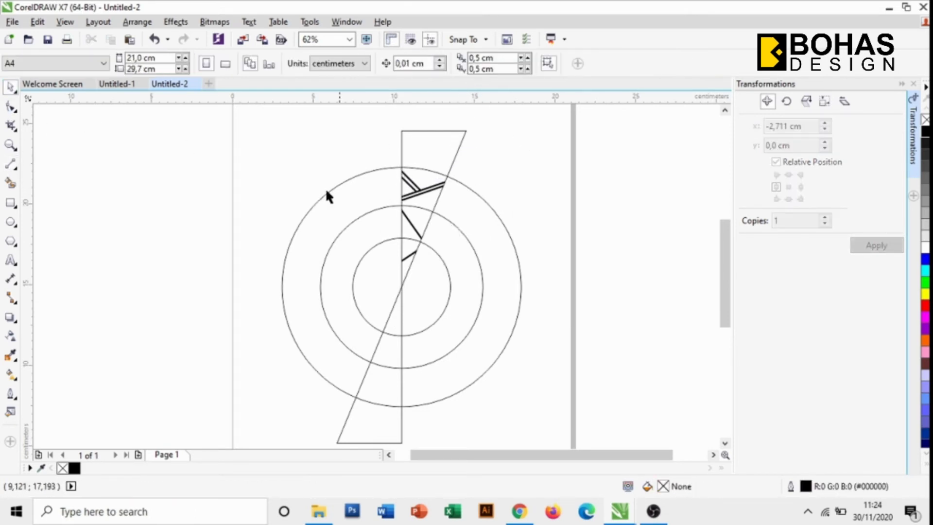
Delete the three guide circles and the triangular wedge guide, keeping only the trimmed motif
{"action": "left_click", "coordinate": [466, 228]}
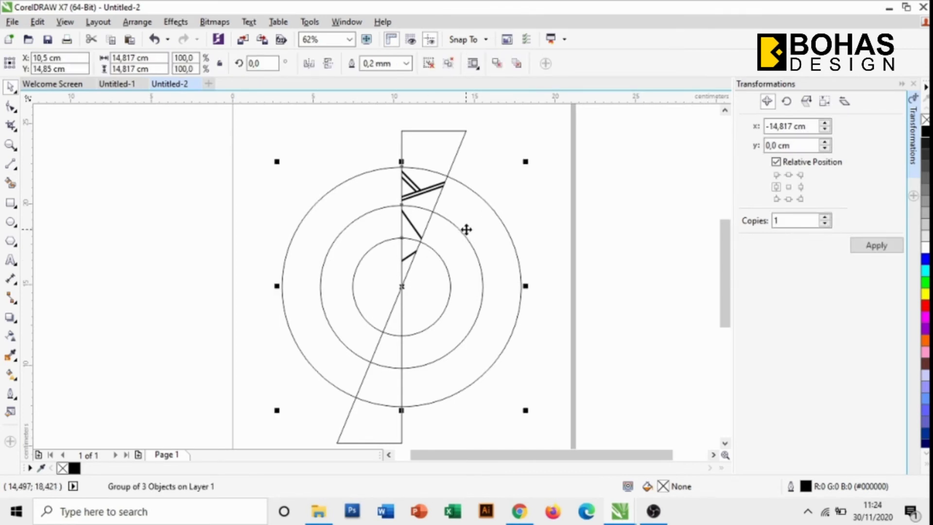
{"action": "key", "text": "Delete"}
{"action": "left_click", "coordinate": [461, 140]}
{"action": "key", "text": "Delete"}
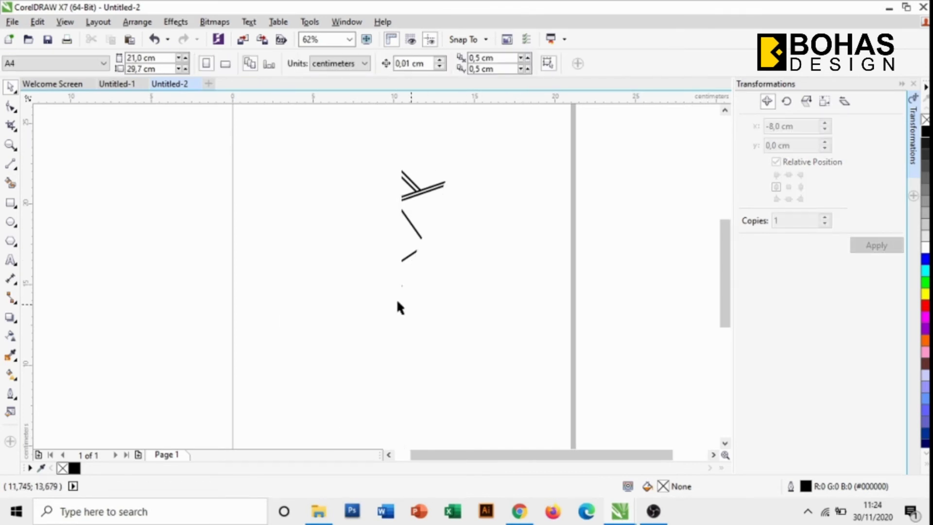
Duplicate the motif group once to its left at an x offset of -2,711 cm and mirror the copy horizontally
{"action": "left_click_drag", "start_coordinate": [332, 138], "coordinate": [512, 362]}
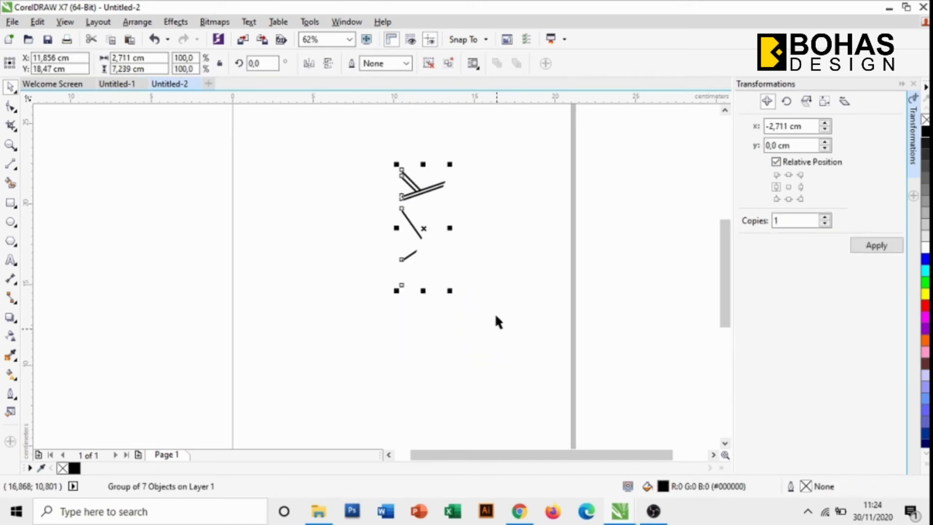
{"action": "left_click", "coordinate": [876, 245]}
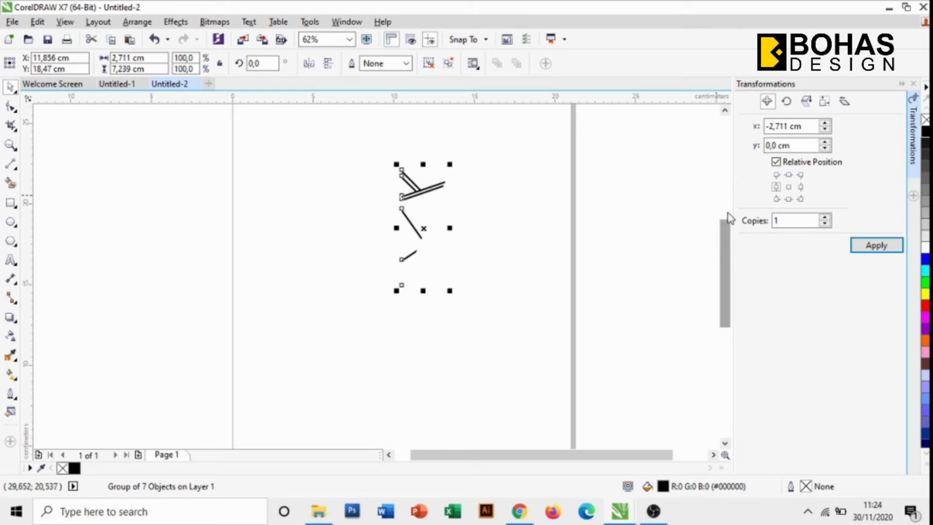
{"action": "left_click", "coordinate": [777, 187]}
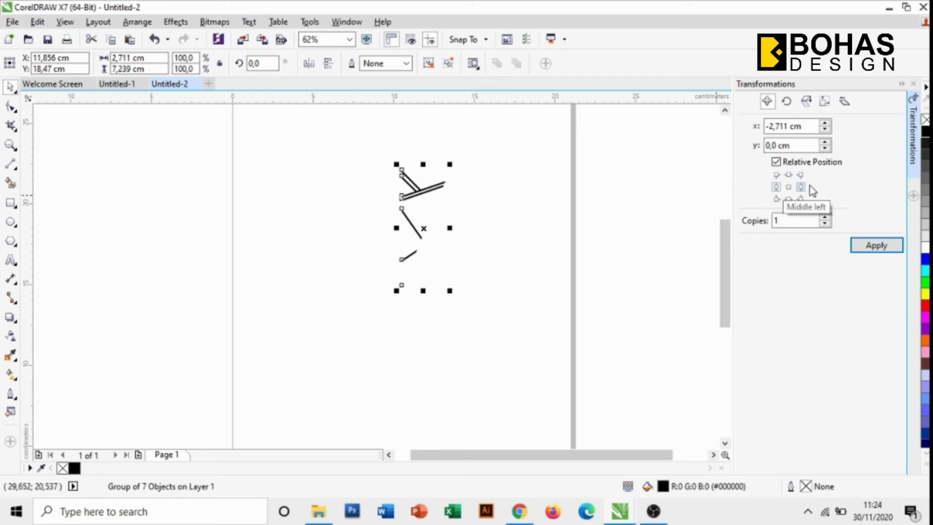
{"action": "left_click", "coordinate": [873, 243]}
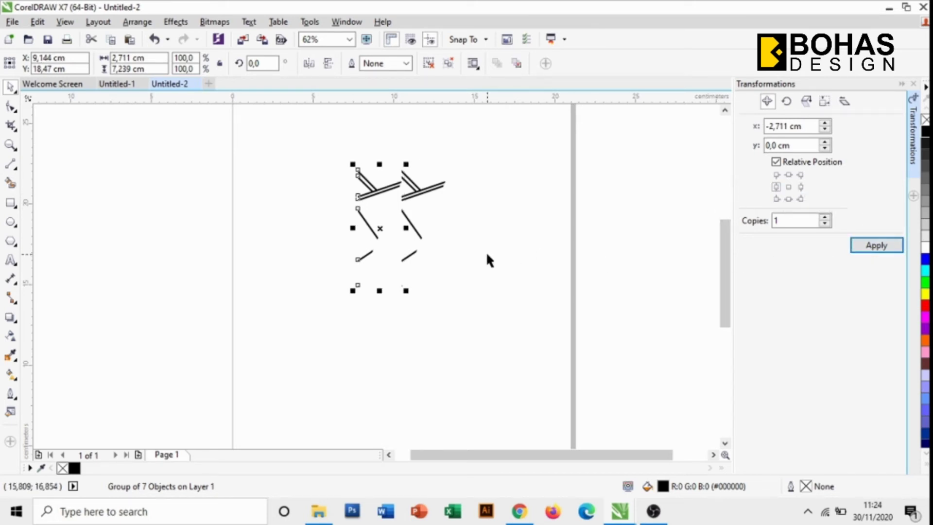
{"action": "left_click", "coordinate": [311, 66]}
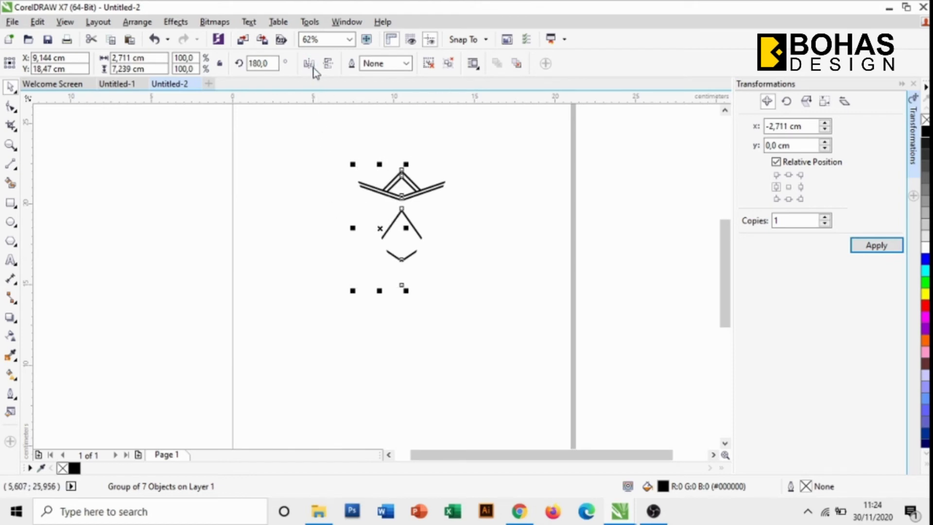
Group the original motif half together with its mirrored left half
{"action": "left_click", "coordinate": [466, 150]}
{"action": "left_click_drag", "start_coordinate": [312, 137], "coordinate": [501, 348]}
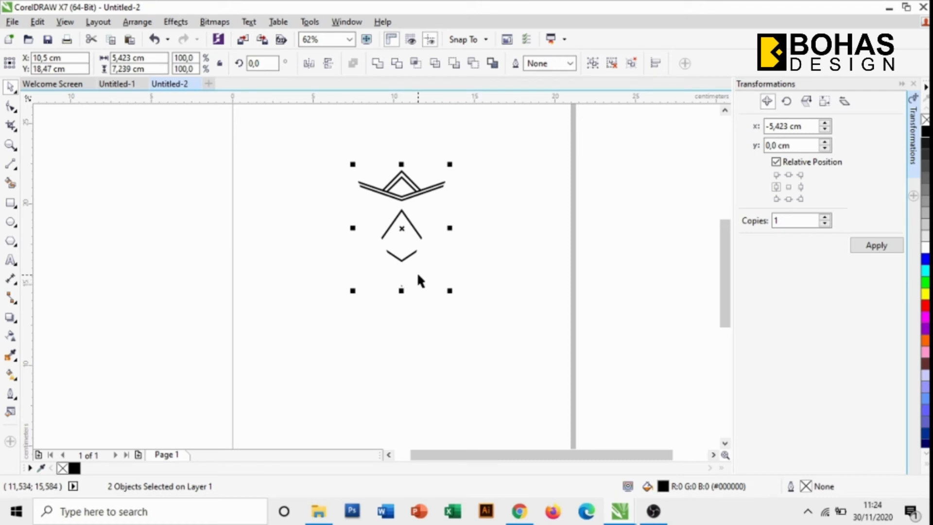
{"action": "left_click", "coordinate": [593, 63]}
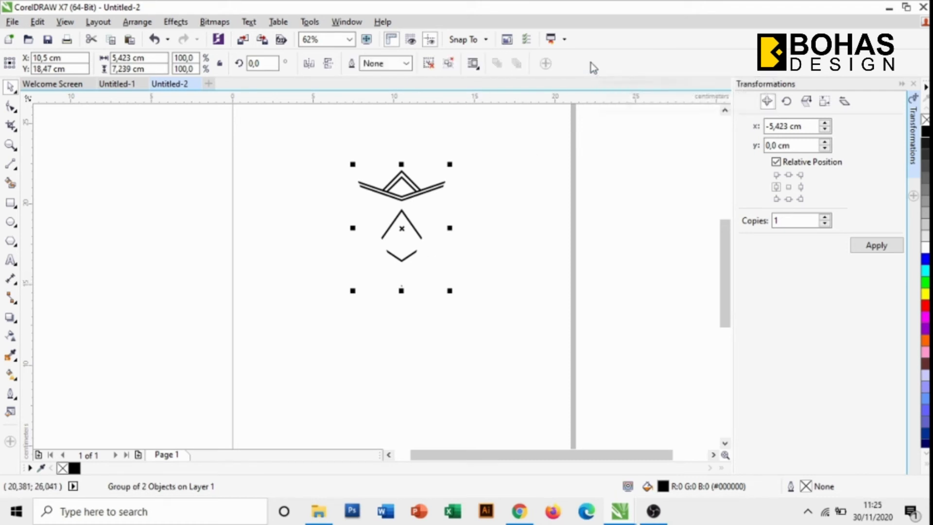
Duplicate the symmetrical motif once directly below at a y offset of -7,239 cm and mirror the copy vertically
{"action": "left_click", "coordinate": [788, 198]}
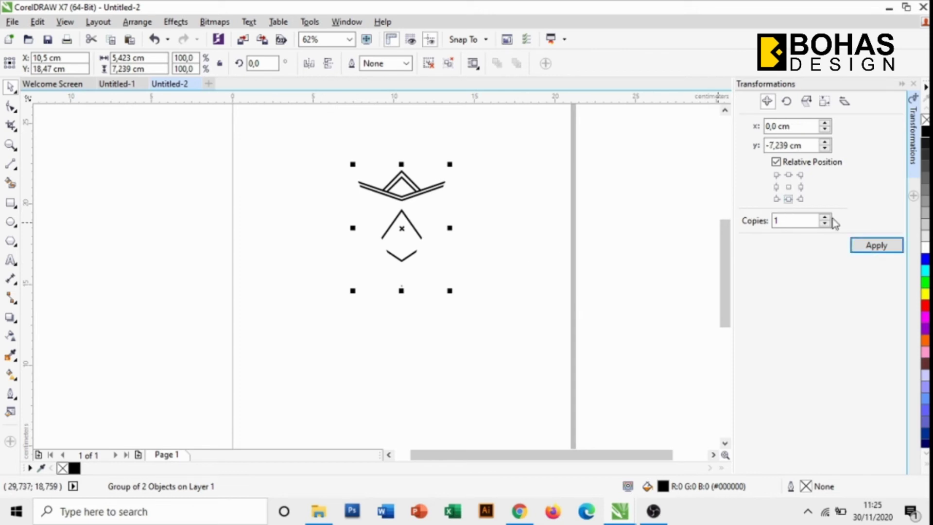
{"action": "left_click", "coordinate": [887, 251]}
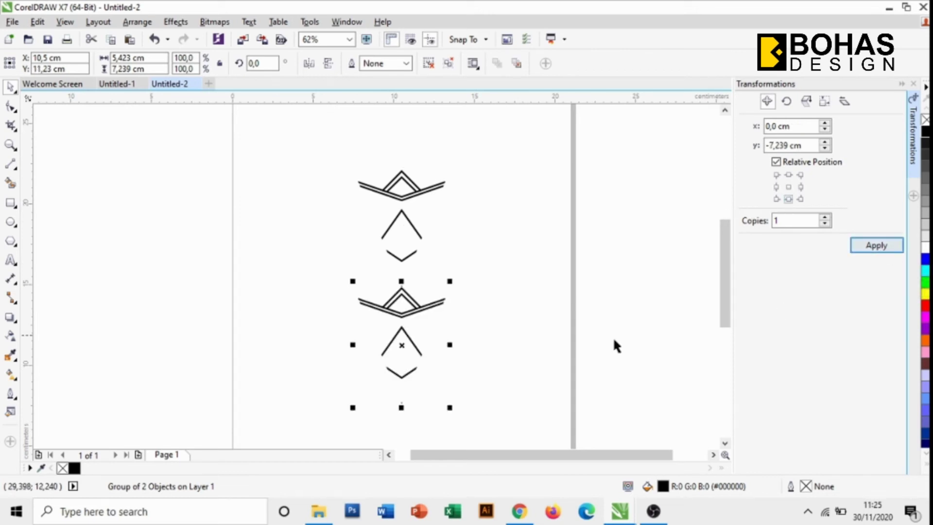
{"action": "left_click", "coordinate": [329, 72]}
{"action": "left_click", "coordinate": [510, 278]}
{"action": "scroll", "coordinate": [396, 287], "scroll_direction": "up", "scroll_amount": 4}
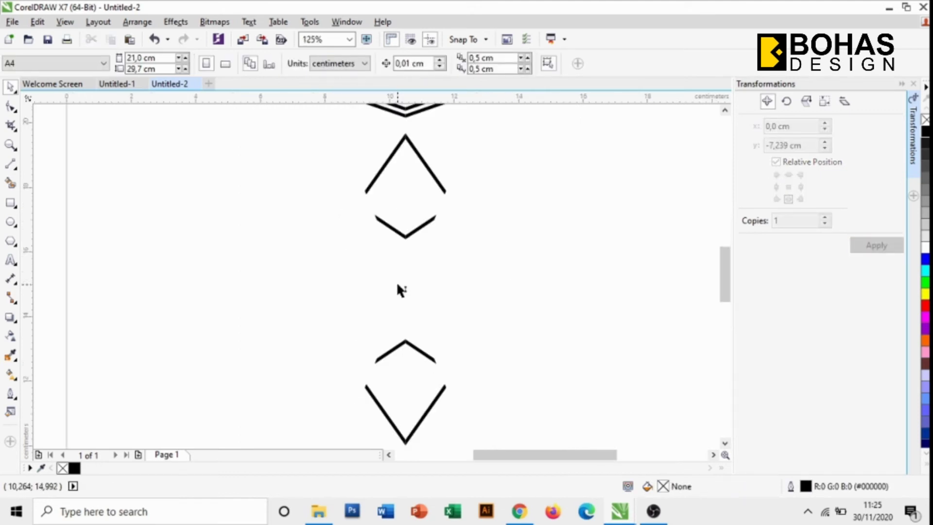
Group the upper motif together with its vertically mirrored lower copy
{"action": "scroll", "coordinate": [393, 285], "scroll_direction": "down", "scroll_amount": 4}
{"action": "mouse_move", "coordinate": [289, 146]}
{"action": "left_mouse_down"}
{"action": "mouse_move", "coordinate": [470, 369]}
{"action": "mouse_move", "coordinate": [492, 430]}
{"action": "left_mouse_up"}
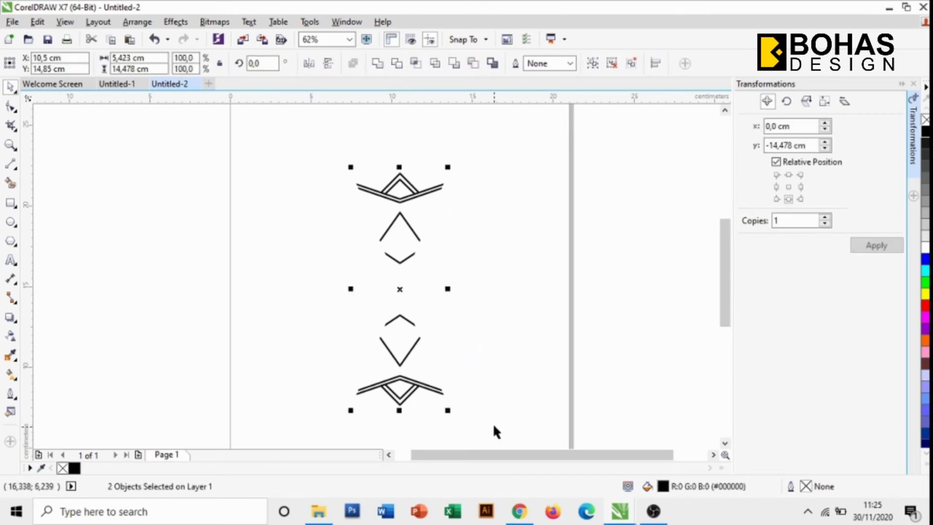
{"action": "left_click", "coordinate": [592, 64]}
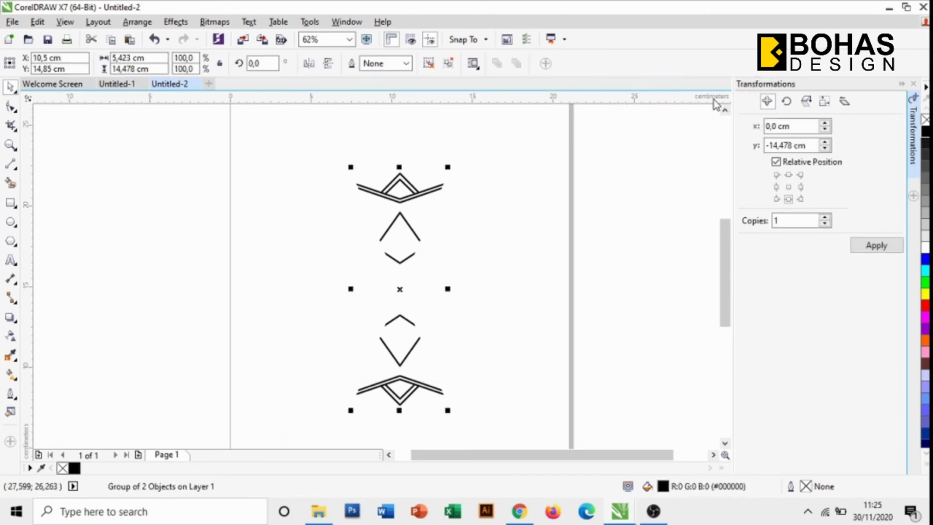
Create three successive 45° rotated copies of the motif group about its centre to complete the full mandala
{"action": "left_click", "coordinate": [787, 102]}
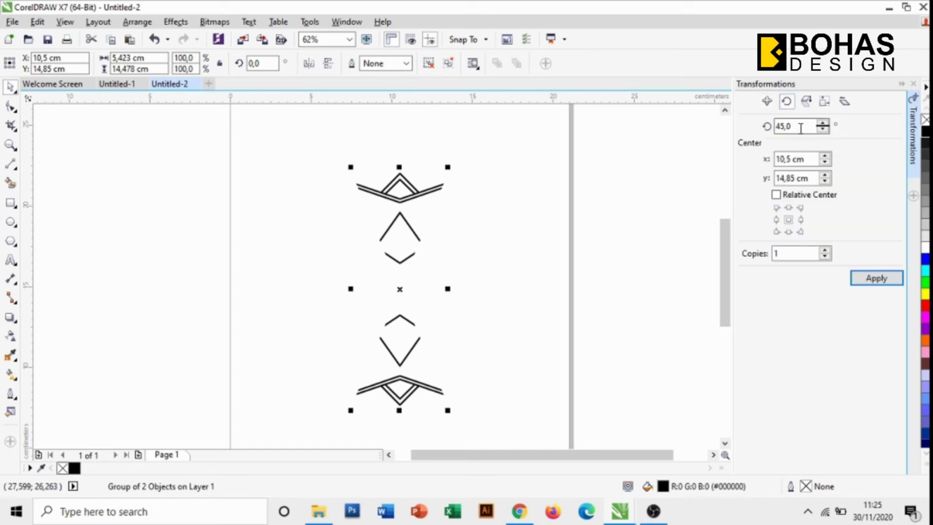
{"action": "left_click_drag", "start_coordinate": [800, 127], "coordinate": [774, 127]}
{"action": "left_click", "coordinate": [790, 219]}
{"action": "left_click", "coordinate": [882, 277]}
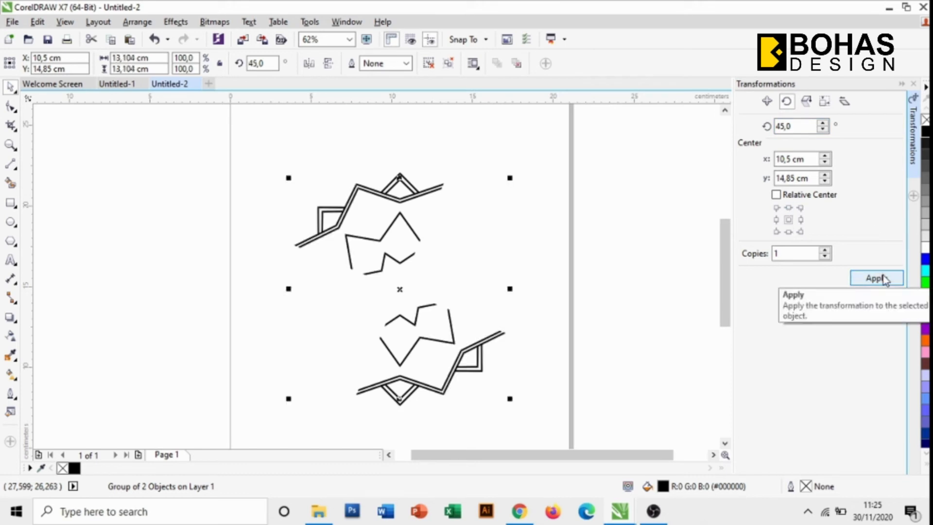
{"action": "left_click", "coordinate": [882, 277]}
{"action": "left_click", "coordinate": [882, 278]}
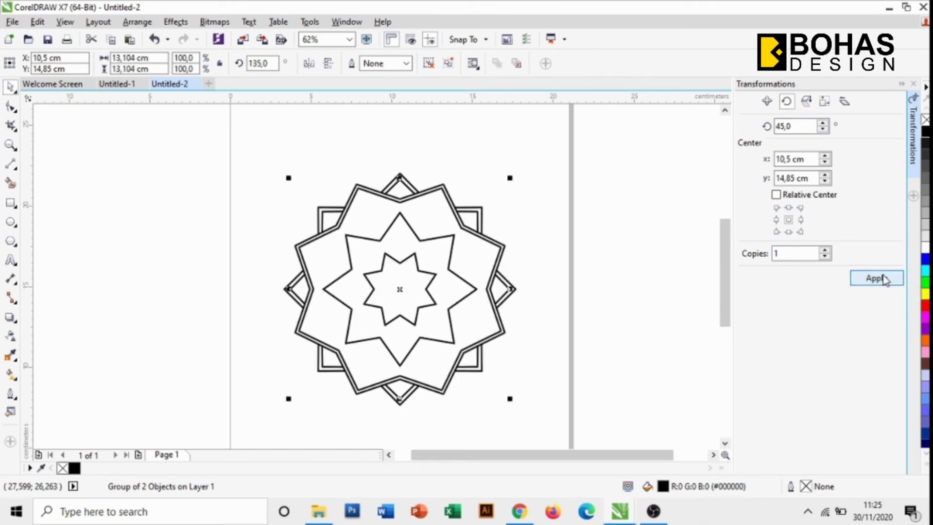
Group all four rotated motif groups into a single mandala object
{"action": "left_click", "coordinate": [515, 197]}
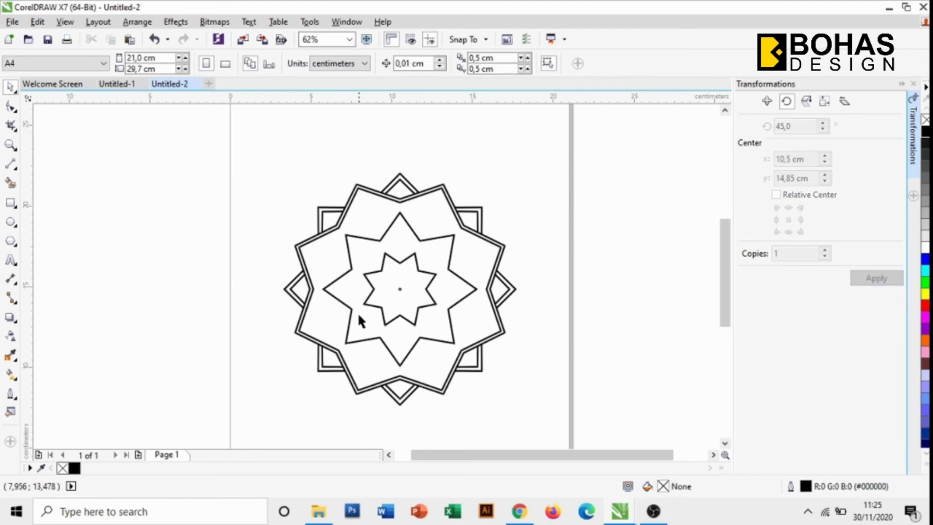
{"action": "left_click_drag", "start_coordinate": [224, 123], "coordinate": [561, 420]}
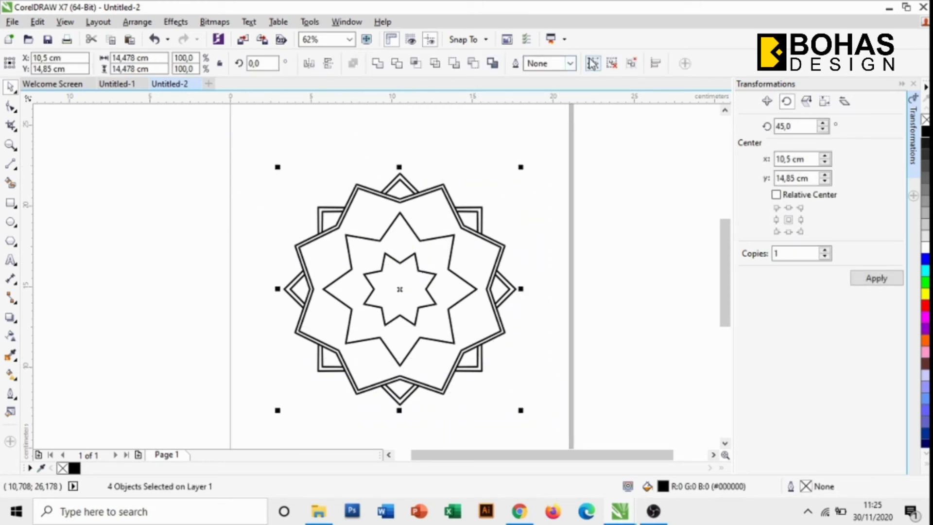
{"action": "left_click", "coordinate": [592, 64]}
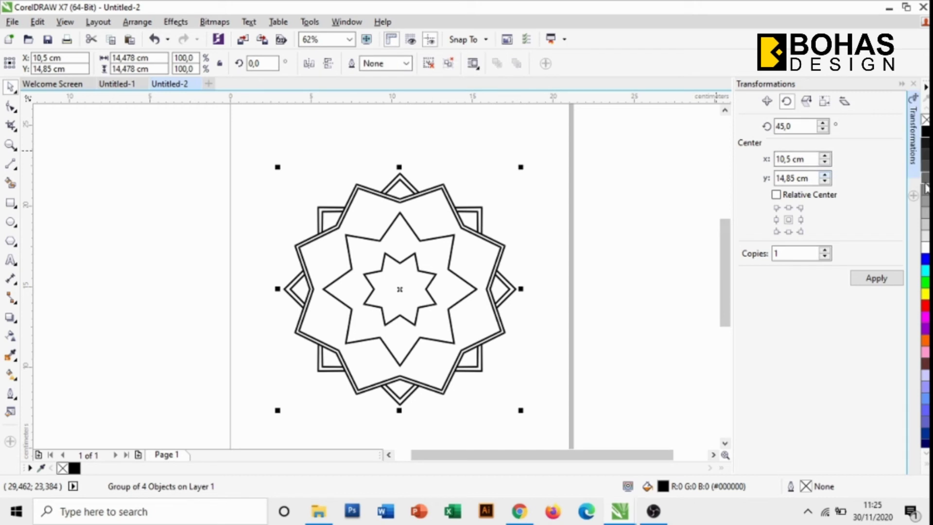
Try blue, cyan, green, yellow, red, magenta, purple, orange and pink fills one after another on the mandala group
{"action": "right_click", "coordinate": [926, 259]}
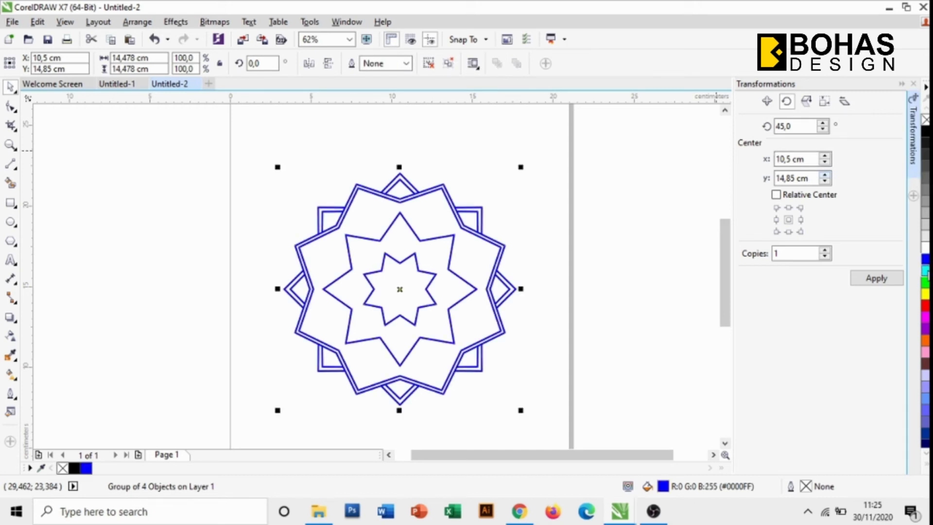
{"action": "right_click", "coordinate": [925, 270]}
{"action": "right_click", "coordinate": [926, 281]}
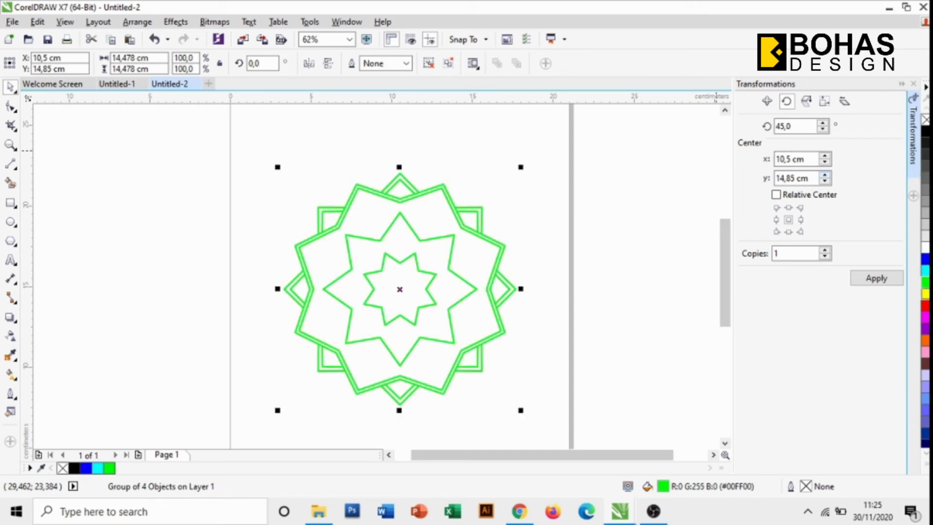
{"action": "right_click", "coordinate": [926, 294]}
{"action": "right_click", "coordinate": [925, 305]}
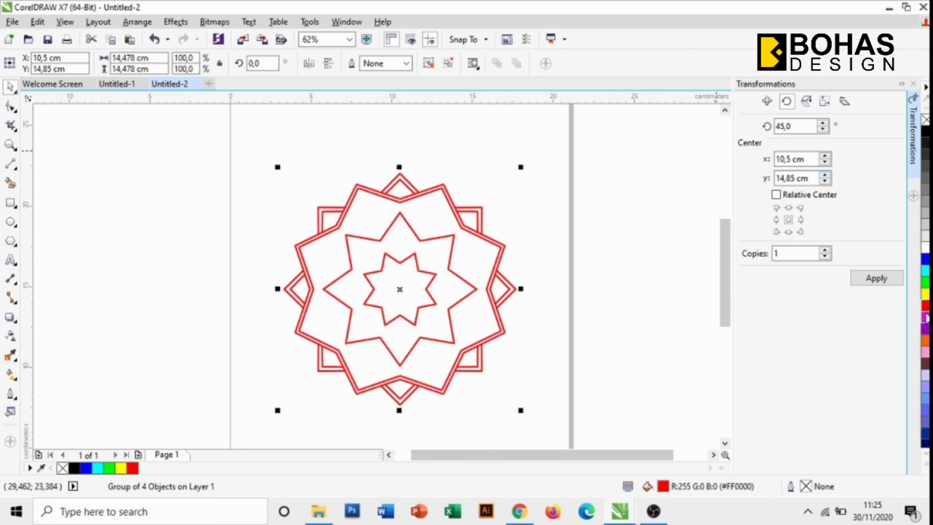
{"action": "right_click", "coordinate": [925, 317]}
{"action": "right_click", "coordinate": [925, 331]}
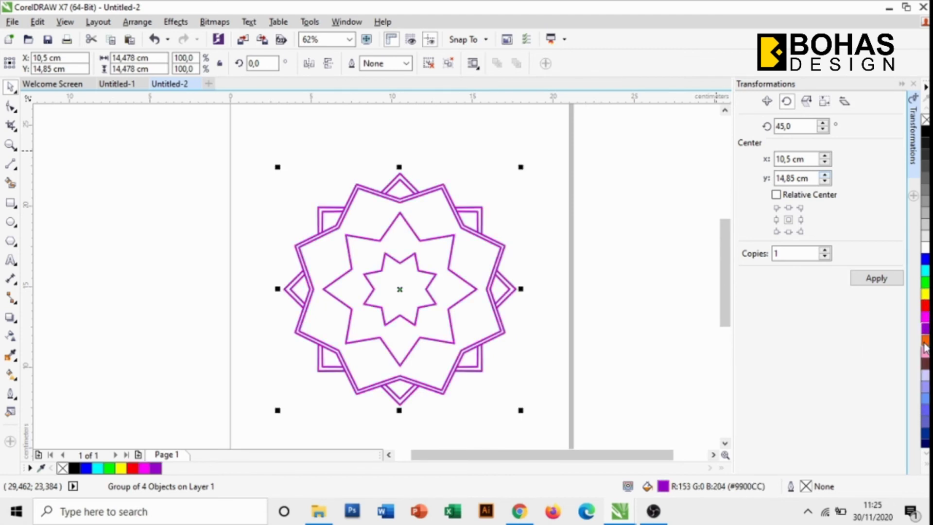
{"action": "right_click", "coordinate": [925, 341]}
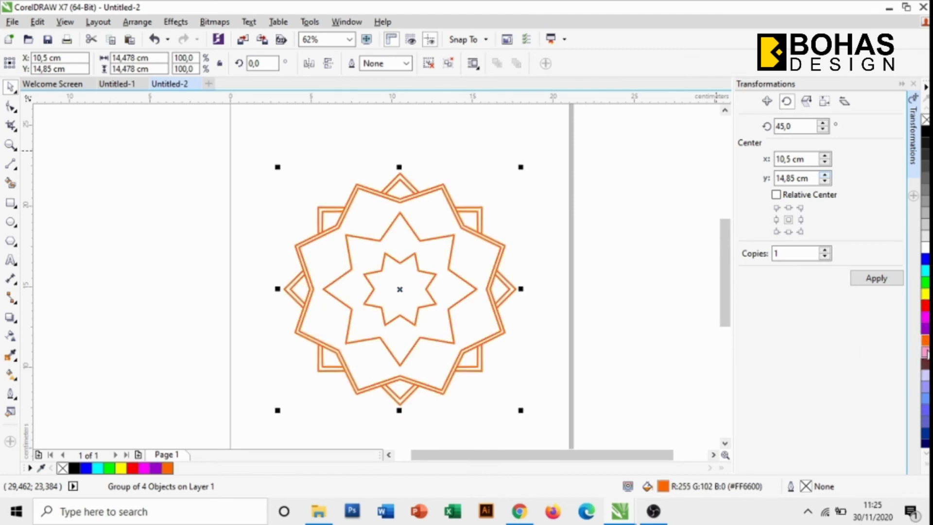
{"action": "right_click", "coordinate": [926, 351]}
Fill the mandala group with dark brown (#663333) and deselect it
{"action": "right_click", "coordinate": [926, 365]}
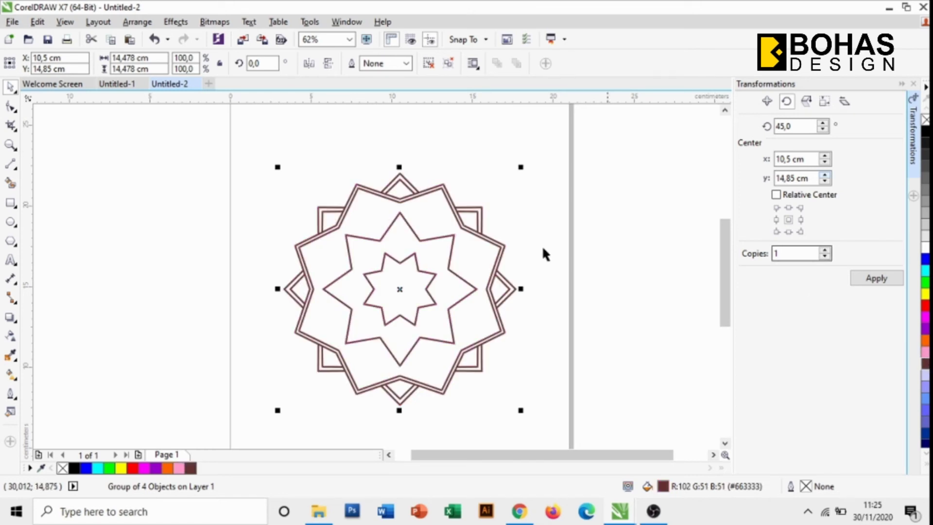
{"action": "left_click", "coordinate": [310, 132]}
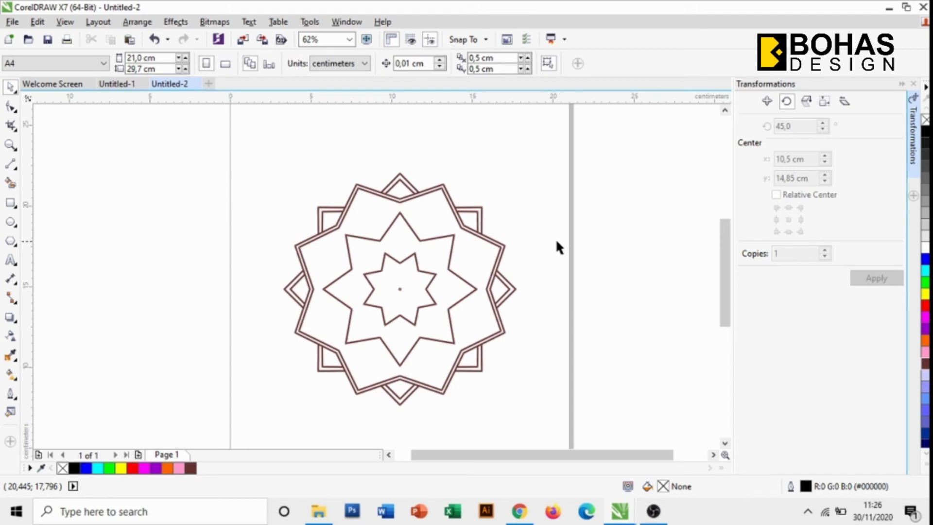
Add the artistic text "SELAMAT MENCOBA" above the mandala and move it right to centre it over the design
{"action": "left_click", "coordinate": [11, 260]}
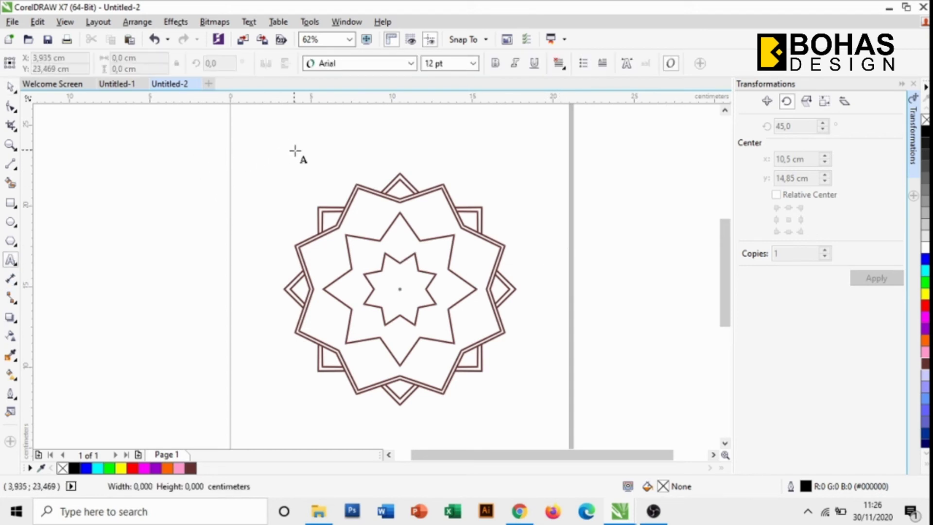
{"action": "left_click", "coordinate": [295, 149]}
{"action": "type", "text": "SE"}
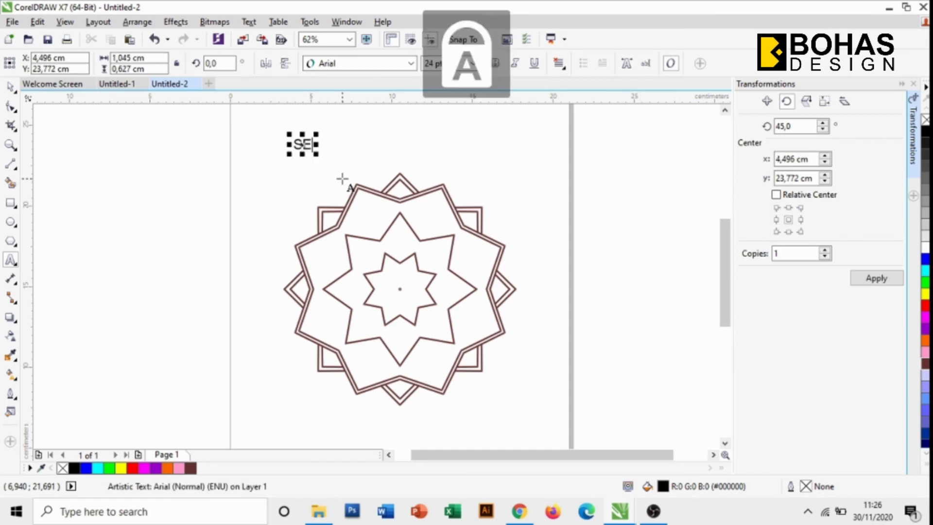
{"action": "type", "text": "LAMAT MENCOBA"}
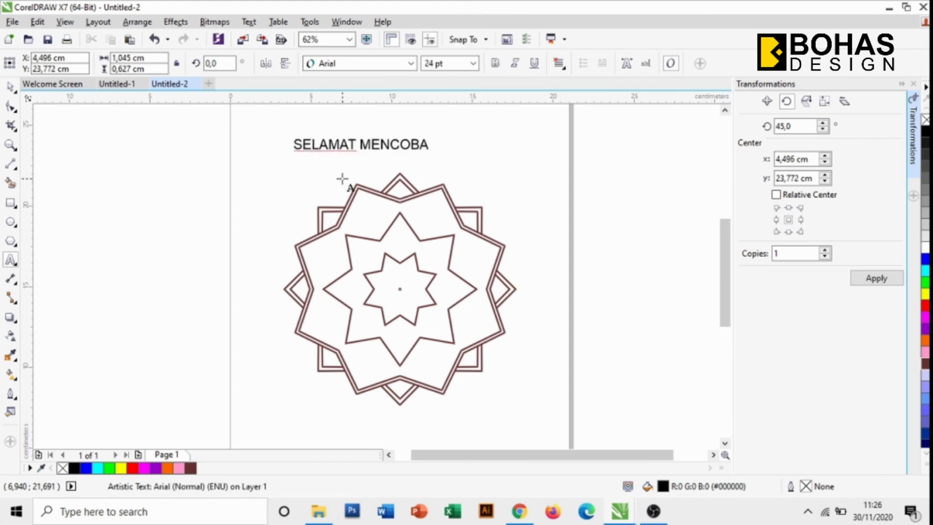
{"action": "left_click", "coordinate": [11, 88]}
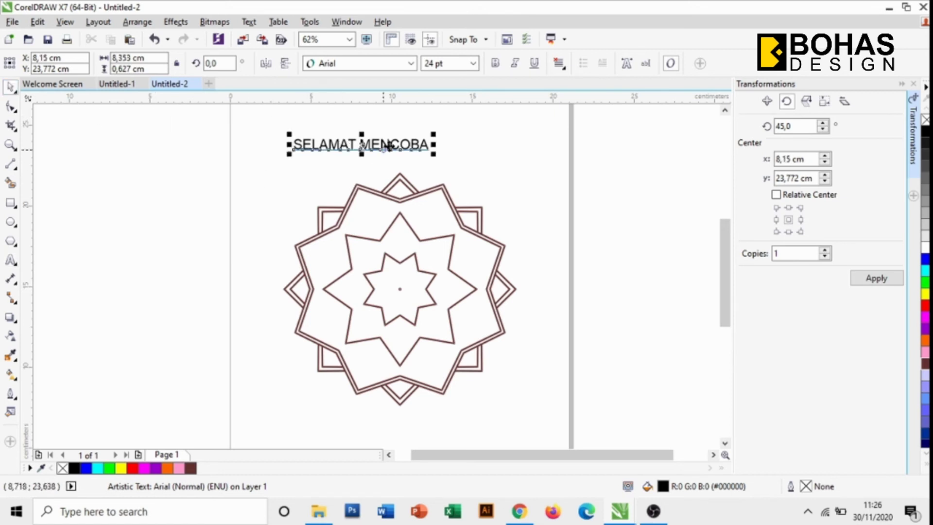
{"action": "left_click_drag", "start_coordinate": [381, 142], "coordinate": [419, 144]}
{"action": "left_click", "coordinate": [488, 145]}
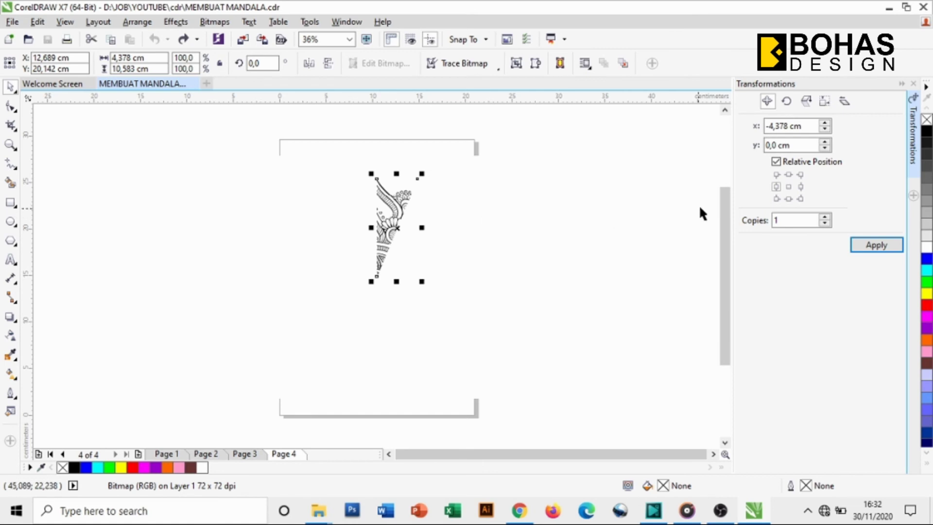
Place one copy of the ornate wedge at a relative offset of x -4,378 cm and mirror that copy horizontally
{"action": "left_click", "coordinate": [859, 243]}
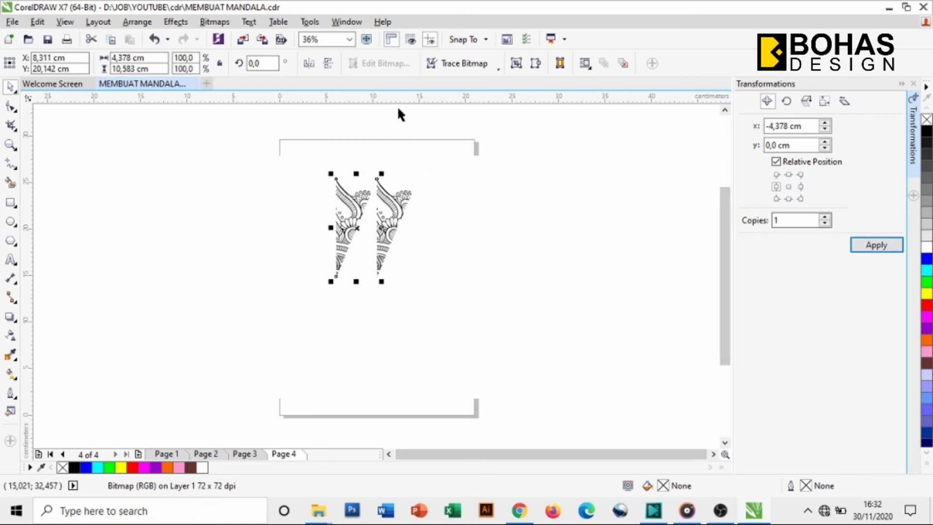
{"action": "left_click", "coordinate": [313, 63]}
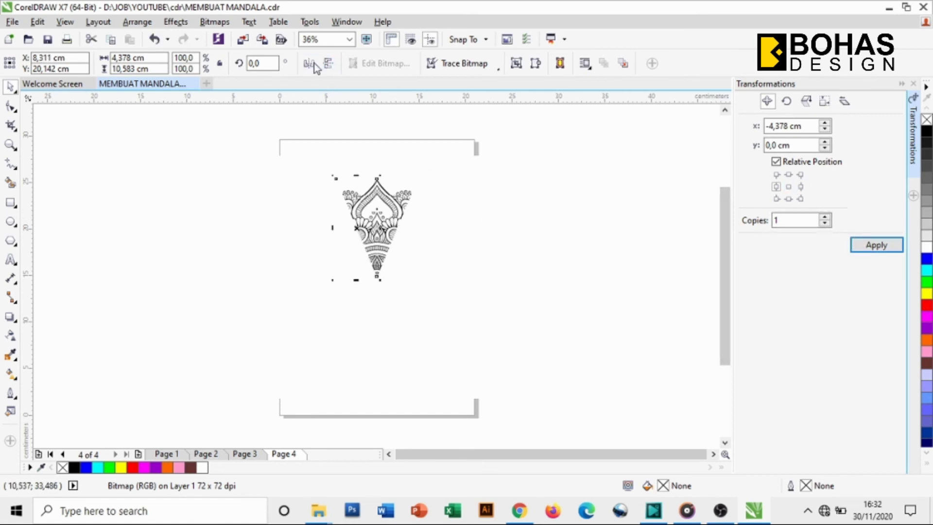
{"action": "left_click", "coordinate": [352, 117]}
Group the two wedge halves and place one copy of the group directly below it, offset y -10,583 cm
{"action": "left_click_drag", "start_coordinate": [322, 121], "coordinate": [427, 311]}
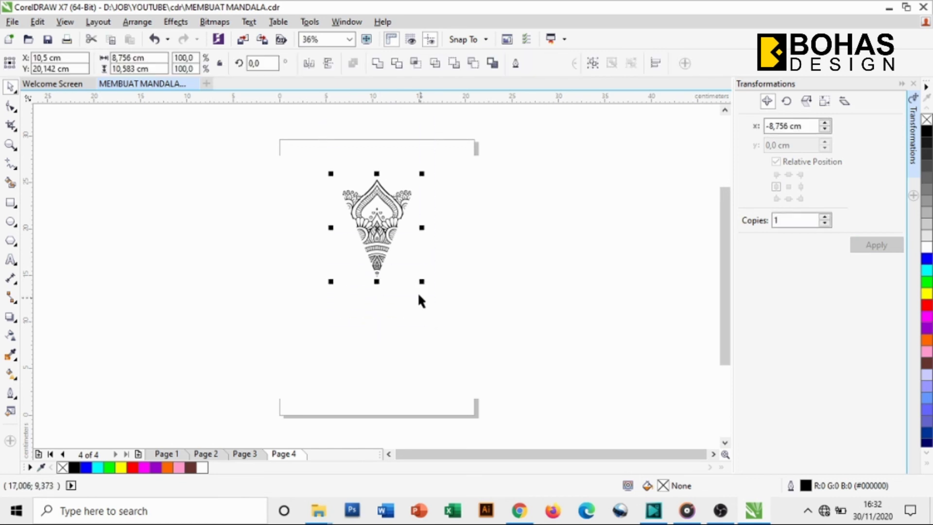
{"action": "left_click", "coordinate": [593, 63]}
{"action": "left_click", "coordinate": [789, 199]}
{"action": "left_click", "coordinate": [860, 245]}
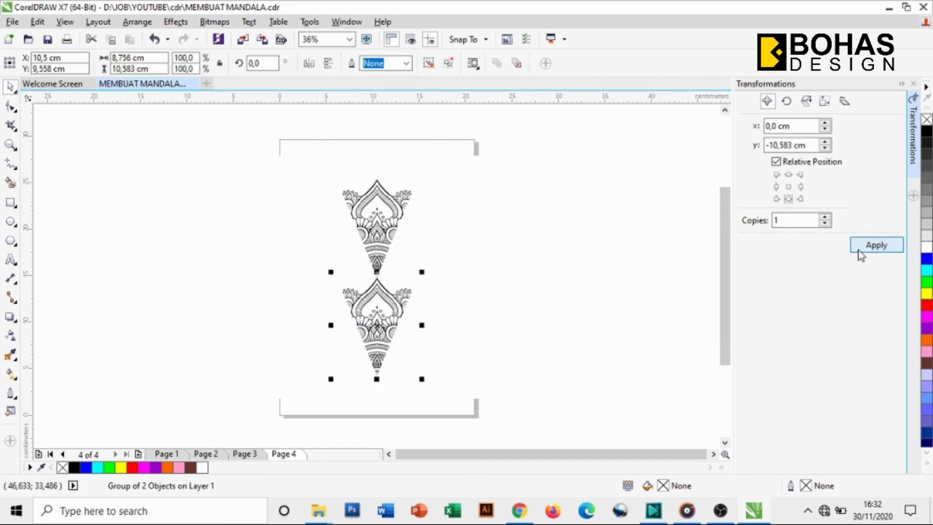
Mirror the lower motif copy vertically and group it with the upper motif
{"action": "left_click", "coordinate": [328, 64]}
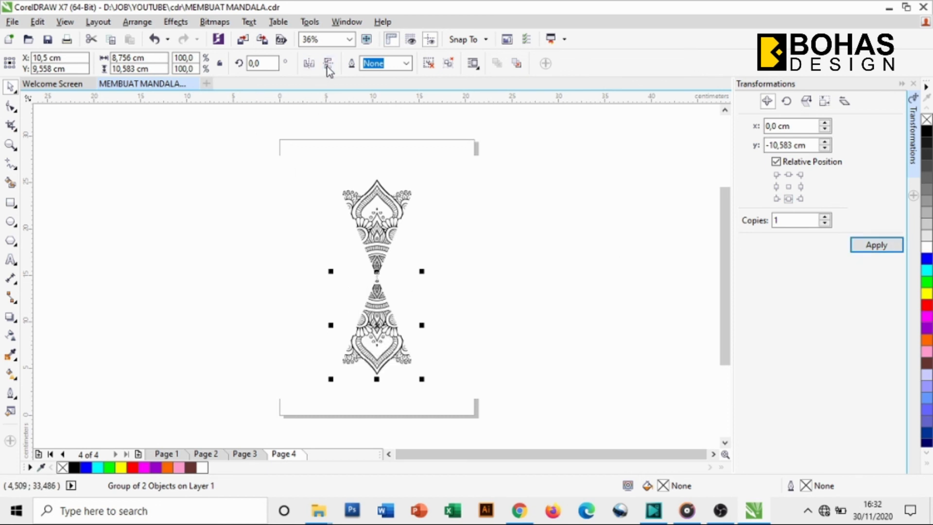
{"action": "left_click", "coordinate": [414, 124]}
{"action": "left_click_drag", "start_coordinate": [315, 128], "coordinate": [452, 410]}
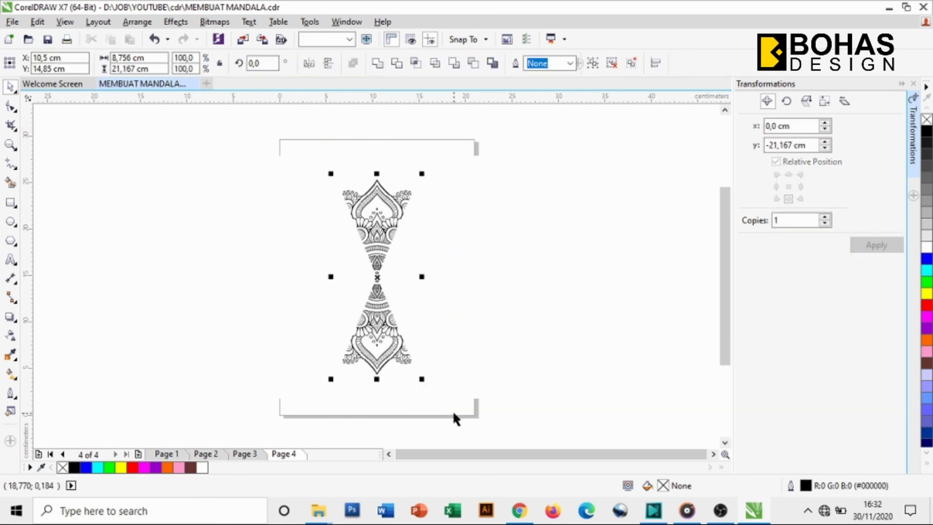
{"action": "left_click", "coordinate": [594, 64]}
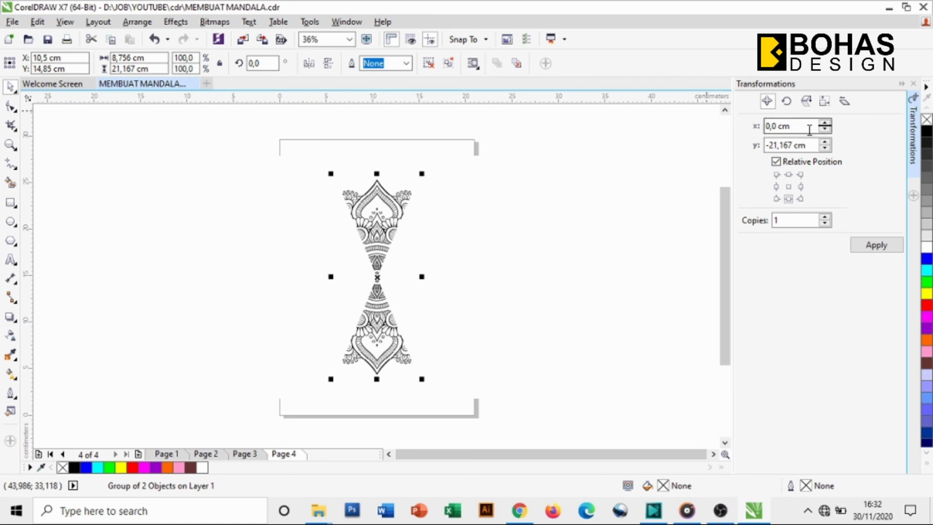
Rotate three successive copies of the grouped motif pair by 45° about its centre to complete the mandala, and deselect
{"action": "left_click", "coordinate": [786, 101]}
{"action": "double_click", "coordinate": [803, 125]}
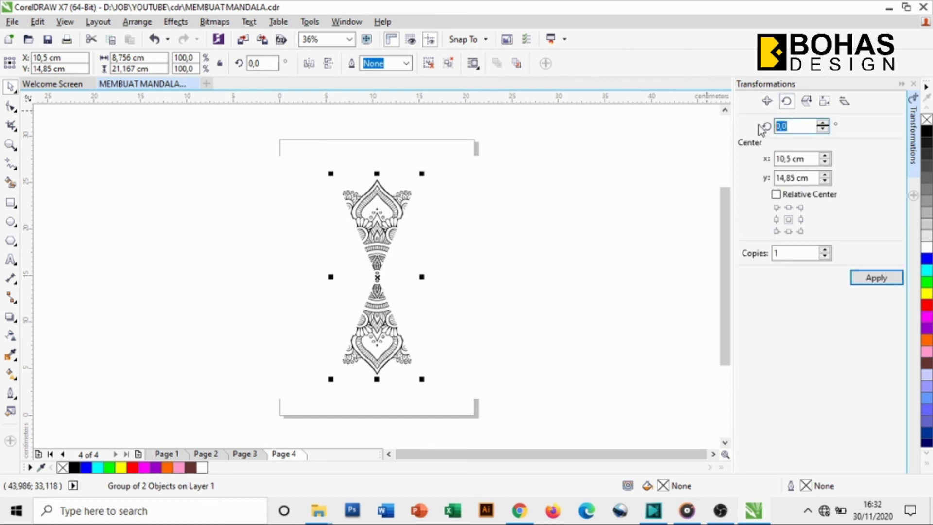
{"action": "type", "text": "45"}
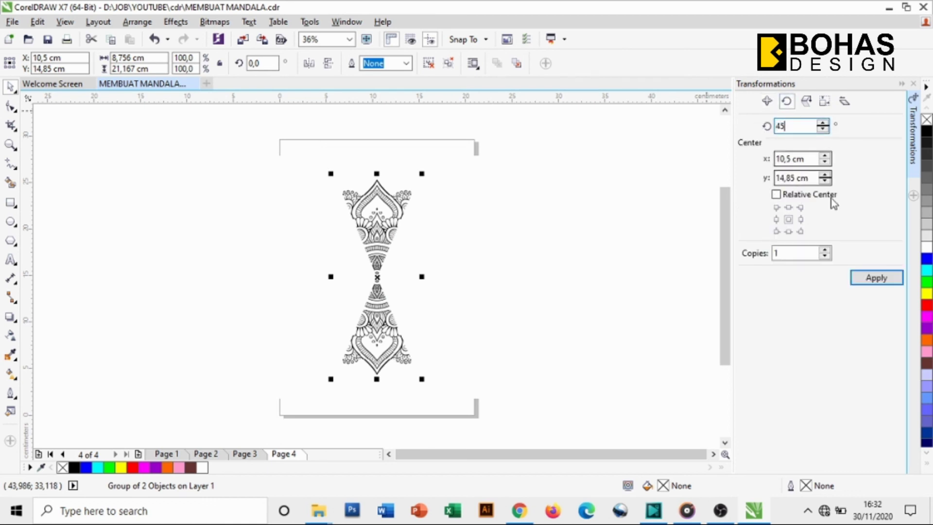
{"action": "left_click", "coordinate": [875, 278]}
{"action": "left_click", "coordinate": [876, 279]}
{"action": "left_click", "coordinate": [875, 280]}
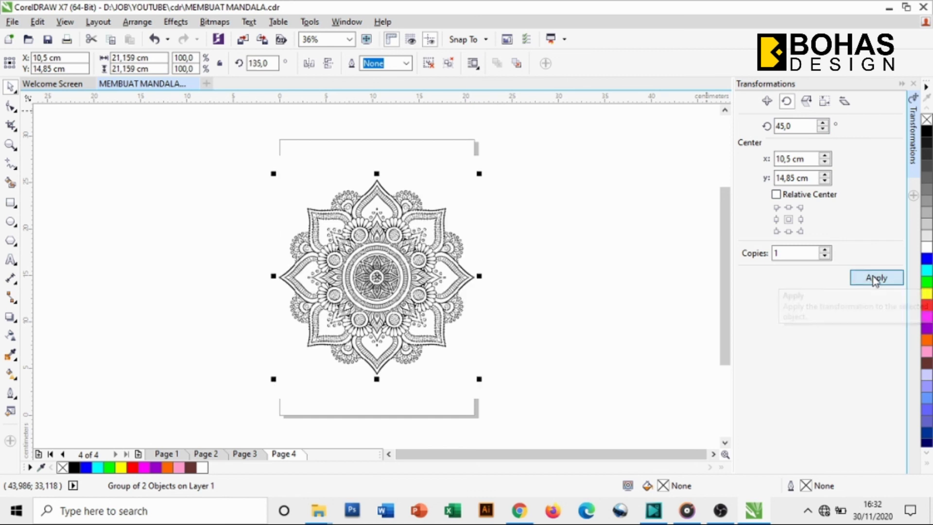
{"action": "left_click", "coordinate": [316, 125]}
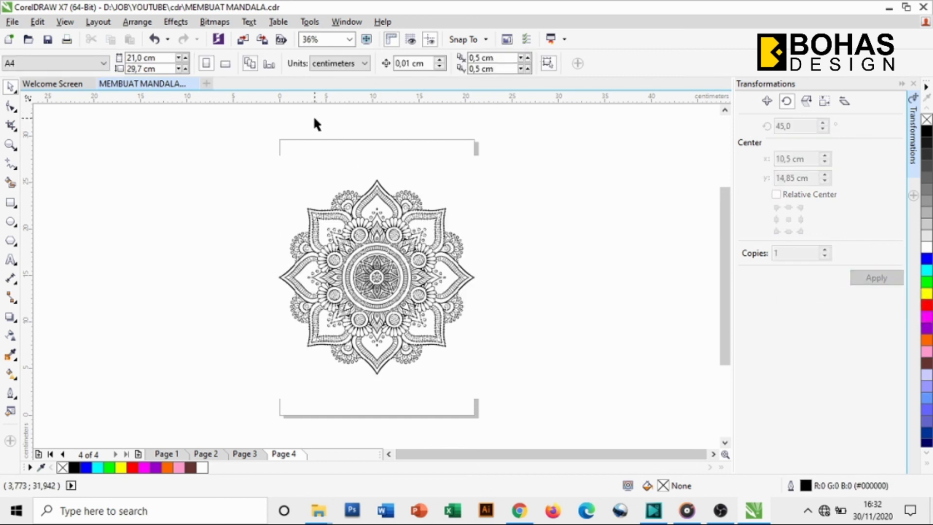
{"action": "scroll", "coordinate": [332, 187], "scroll_direction": "up", "scroll_amount": 2}
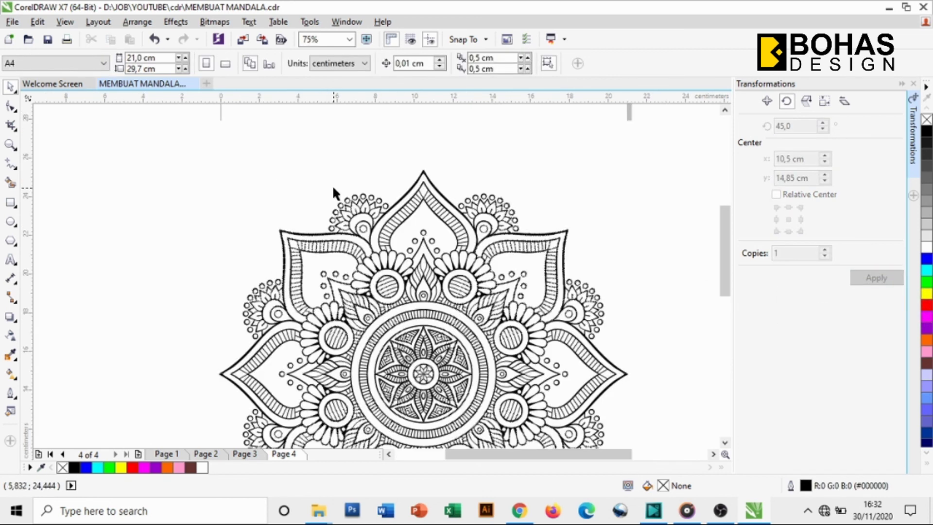
{"action": "left_click_drag", "start_coordinate": [725, 221], "coordinate": [735, 252]}
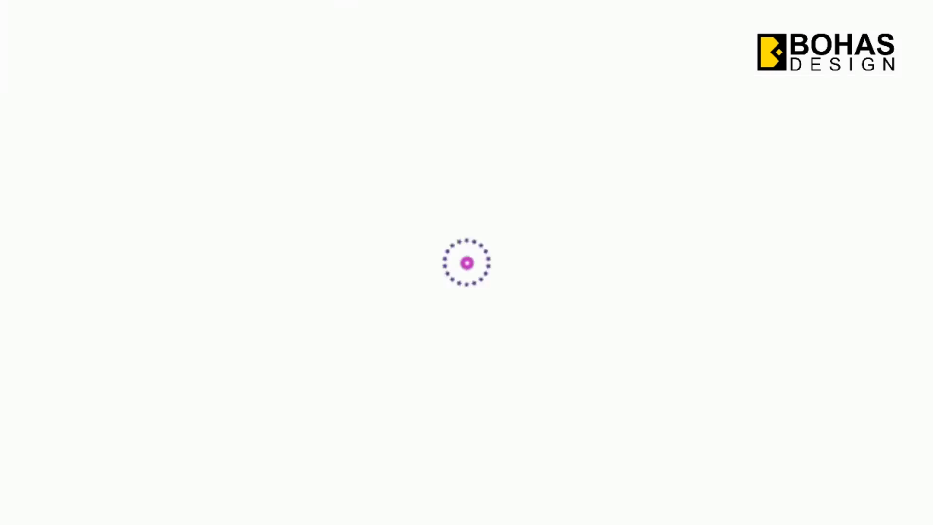